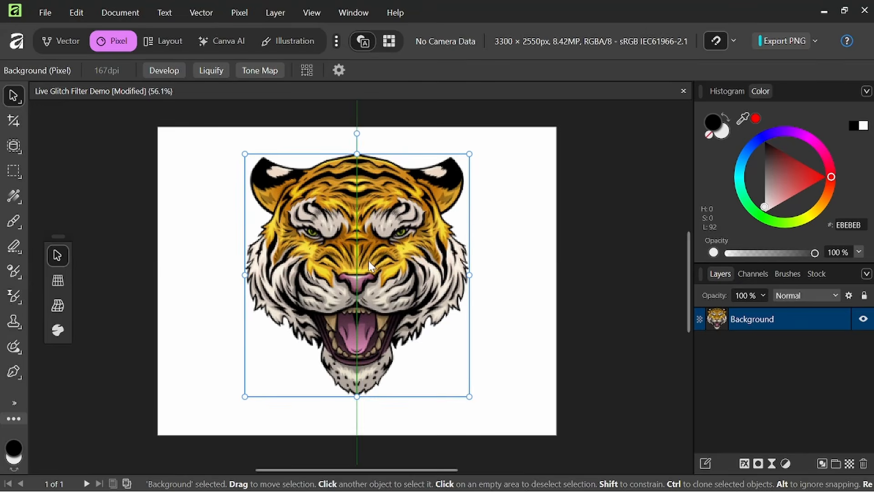
Add a live Glitch filter to the Background layer and move its settings clear of the tiger.
scroll(342, 218, "up", 1)
scroll(351, 223, "up", 2)
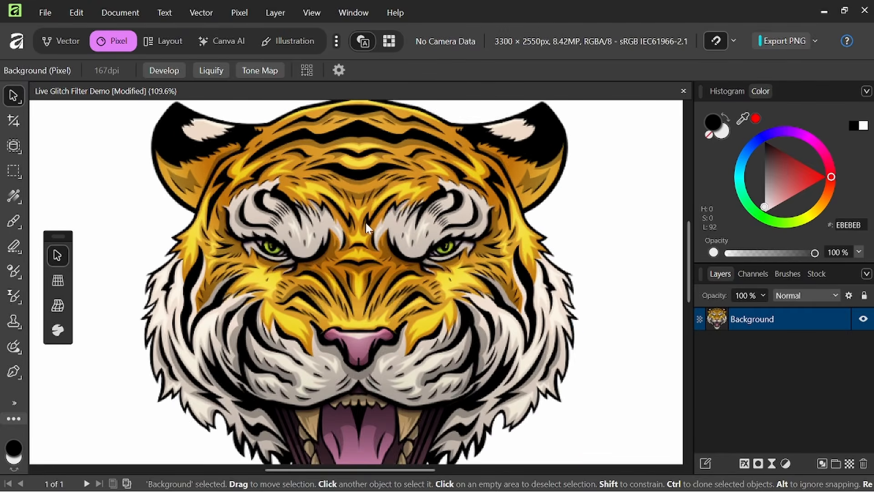
scroll(375, 226, "down", 2)
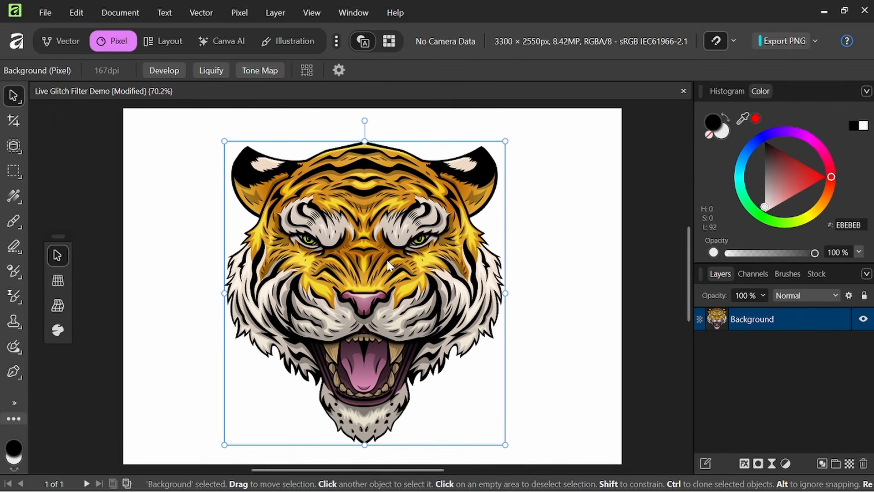
scroll(391, 263, "down", 1)
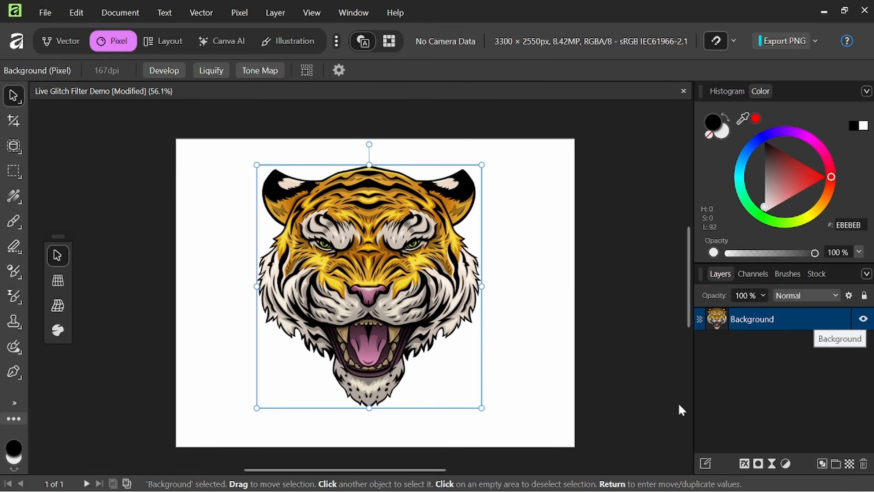
left_click(773, 465)
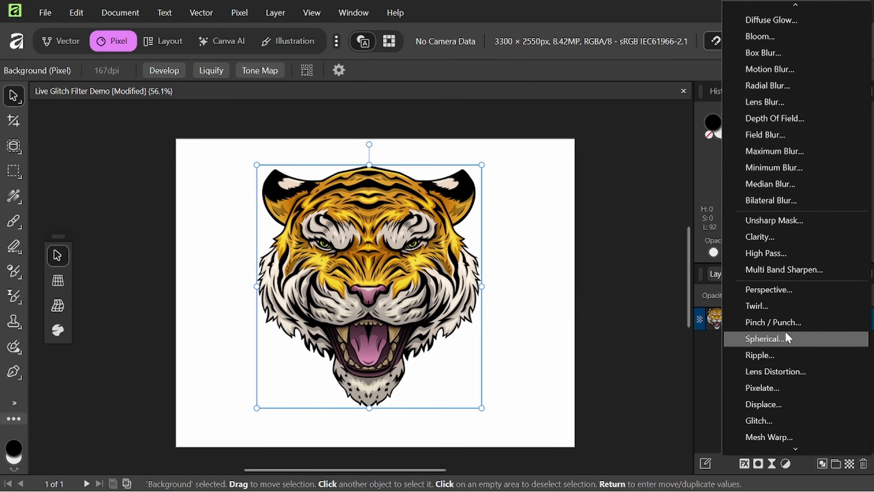
left_click(771, 418)
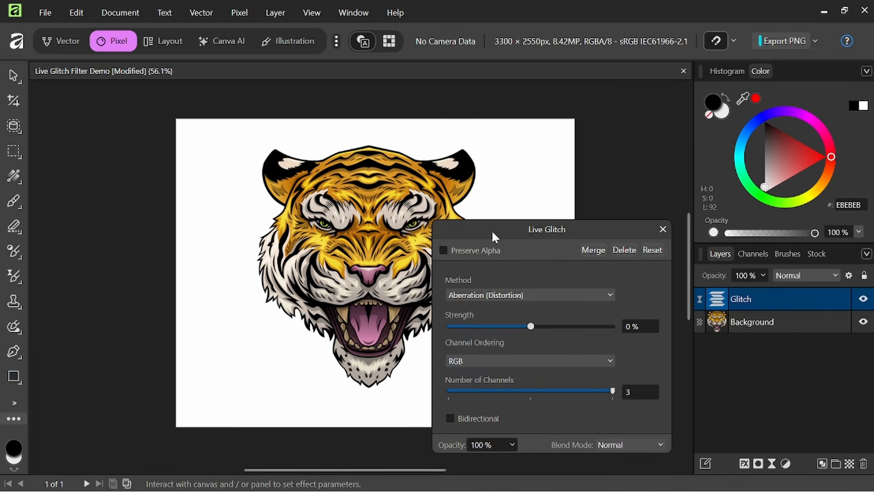
left_click_drag(491, 230, 562, 170)
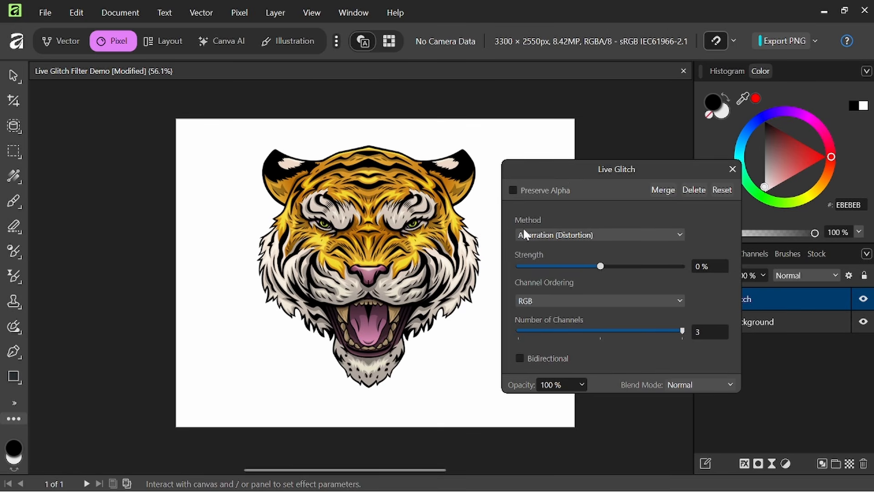
Review the available glitch methods, keep Aberration (Distortion), and raise its strength to 33%.
left_click(681, 237)
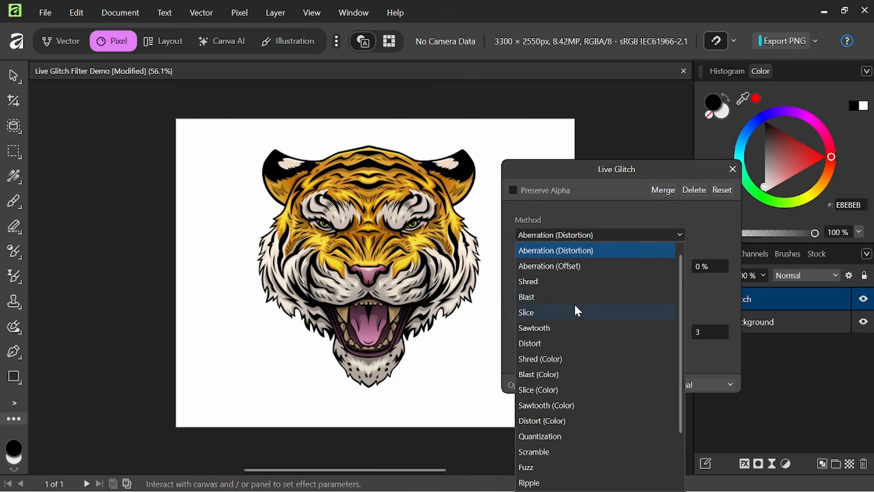
scroll(589, 391, "down", 1)
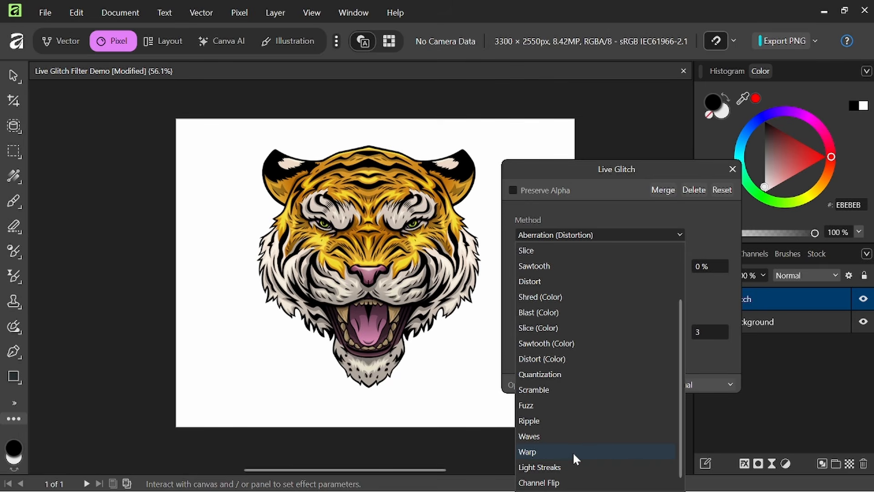
scroll(578, 442, "up", 1)
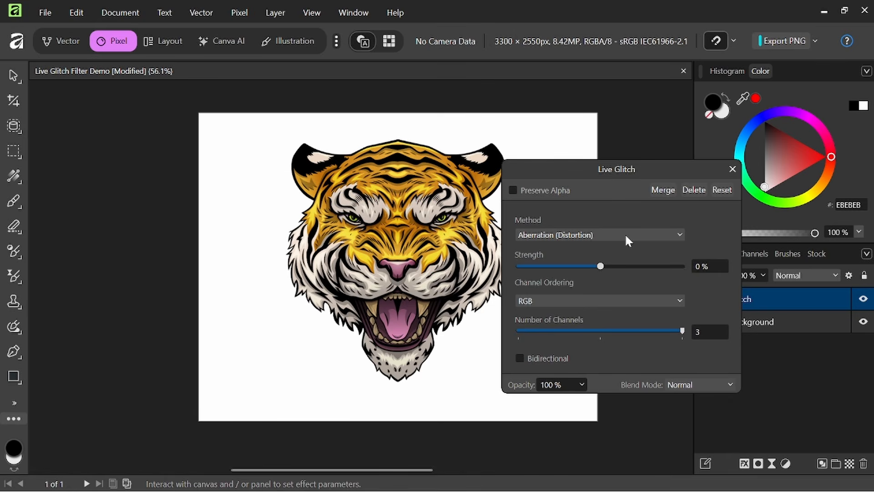
left_click_drag(582, 169, 610, 169)
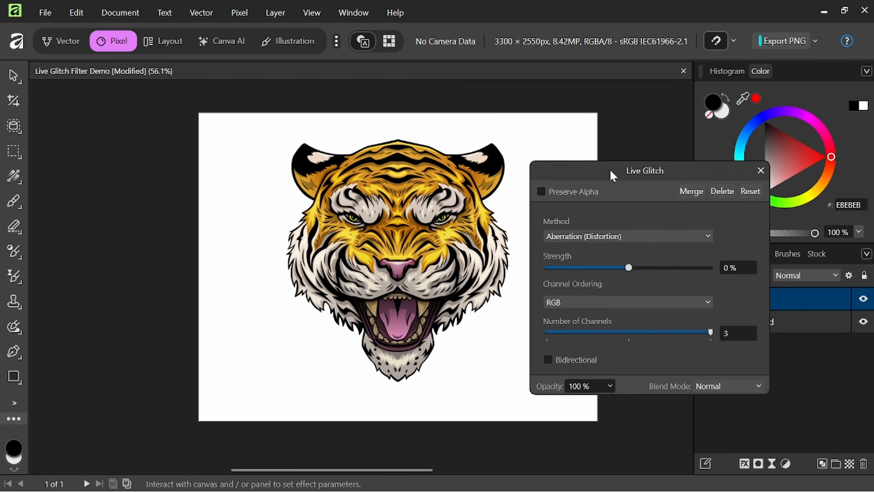
left_click_drag(630, 268, 637, 269)
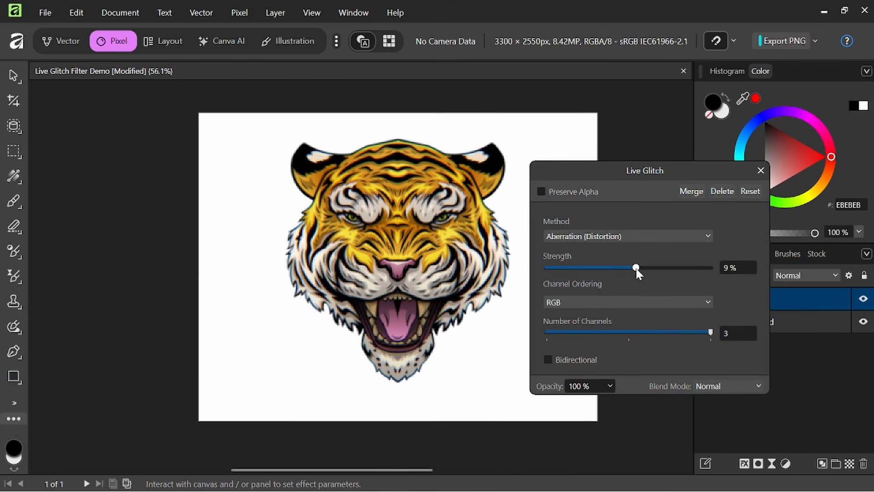
scroll(488, 283, "up", 3)
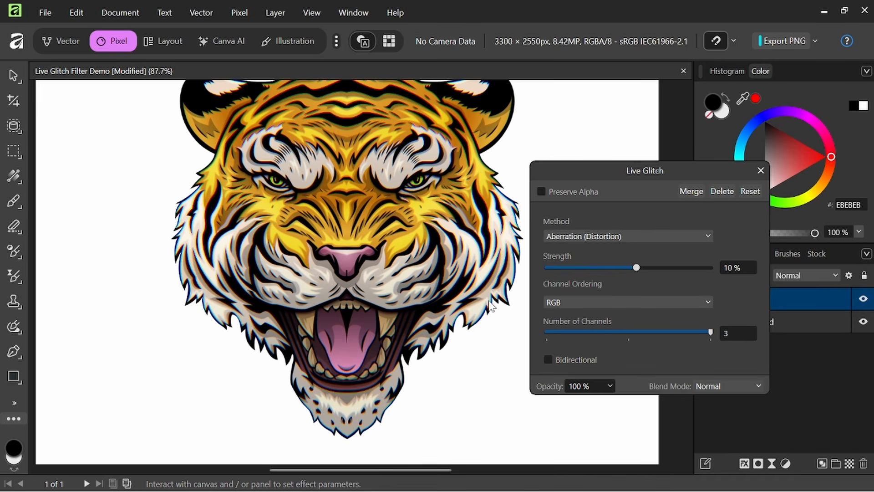
scroll(493, 303, "down", 1)
left_click_drag(638, 271, 657, 272)
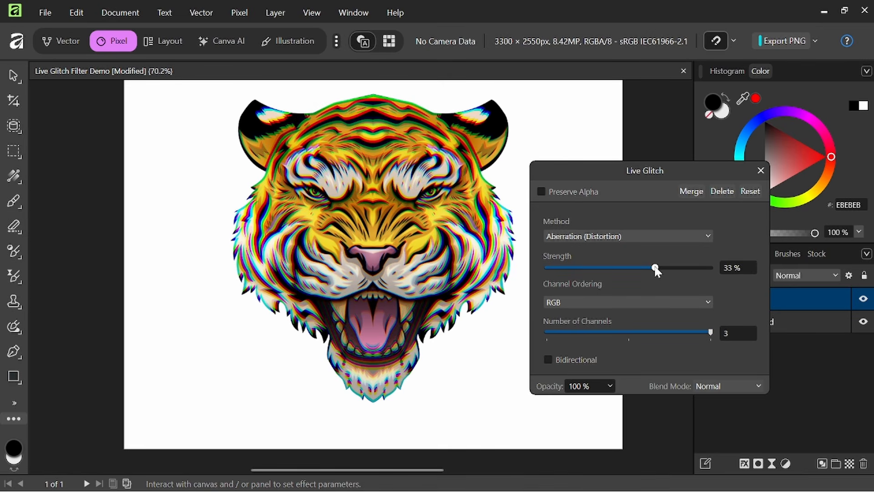
Try negative Aberration (Distortion) strengths such as -62%, and reset the strength to 0%.
left_click_drag(656, 271, 580, 270)
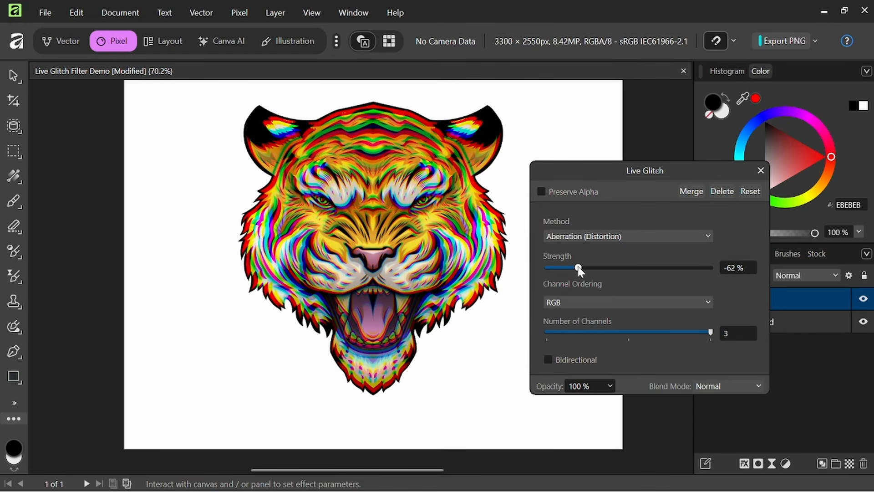
left_click_drag(579, 270, 588, 269)
left_click(731, 269)
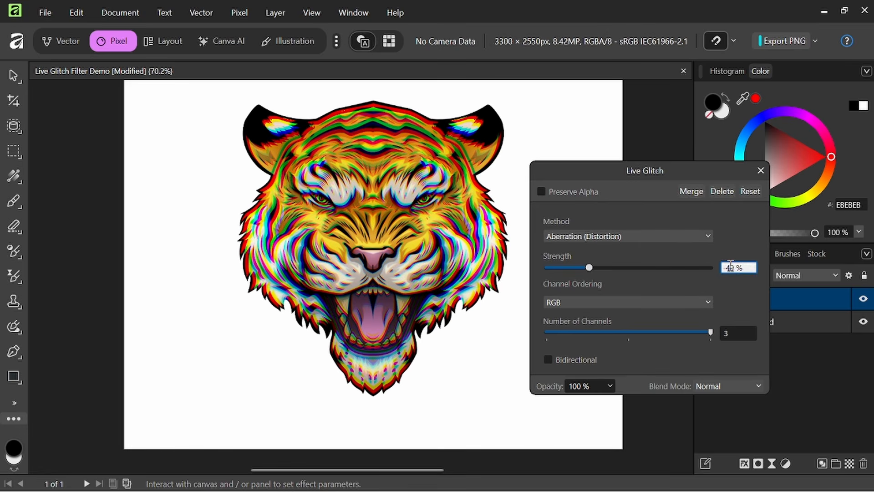
type("0")
key("Return")
Switch the glitch method to Aberration (Offset) with -38% horizontal strength and 1% vertical strength.
left_click(677, 241)
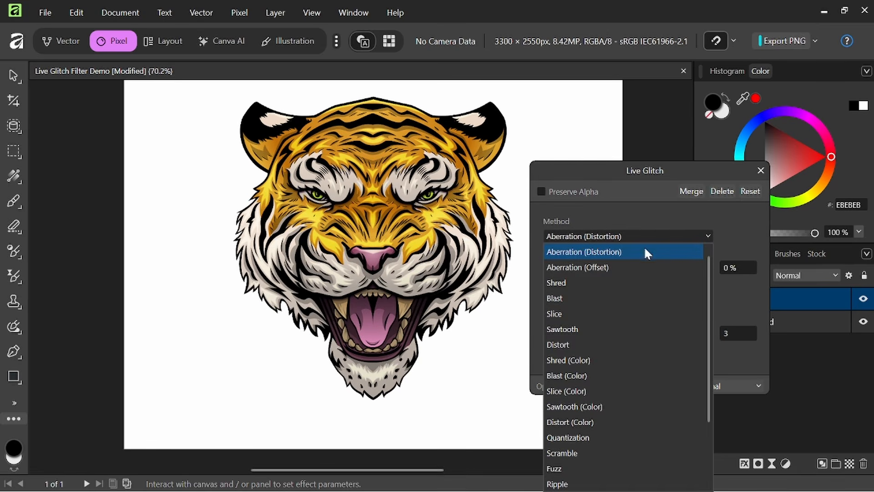
left_click(607, 268)
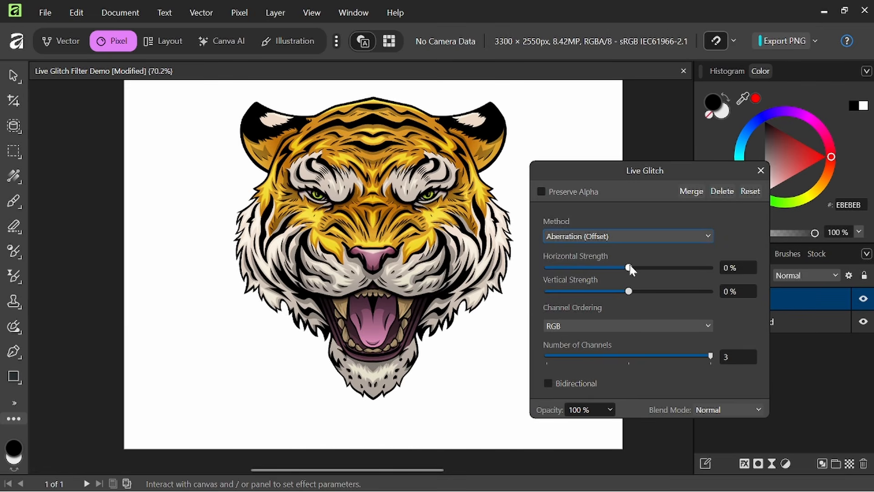
left_click_drag(631, 268, 629, 292)
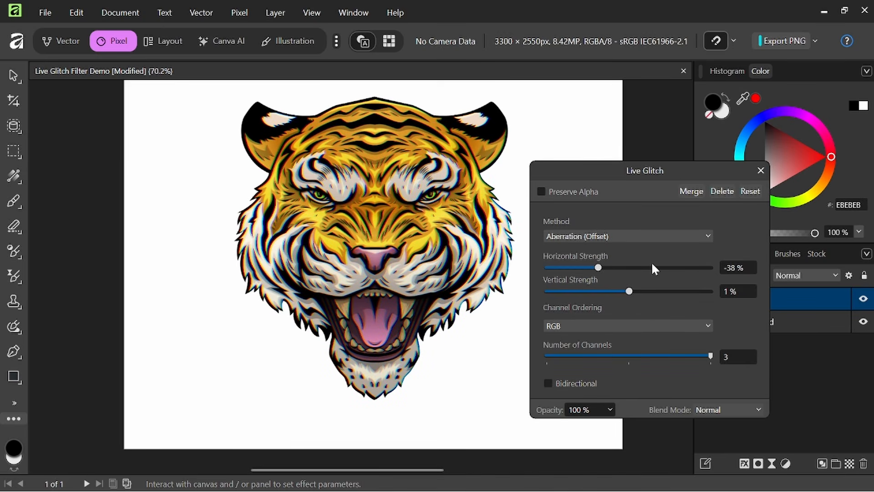
Try the Shred method with 29% horizontal strength, 0% vertical strength and 319 pixel spacing, and return the horizontal strength to 0%.
left_click(631, 237)
left_click(569, 267)
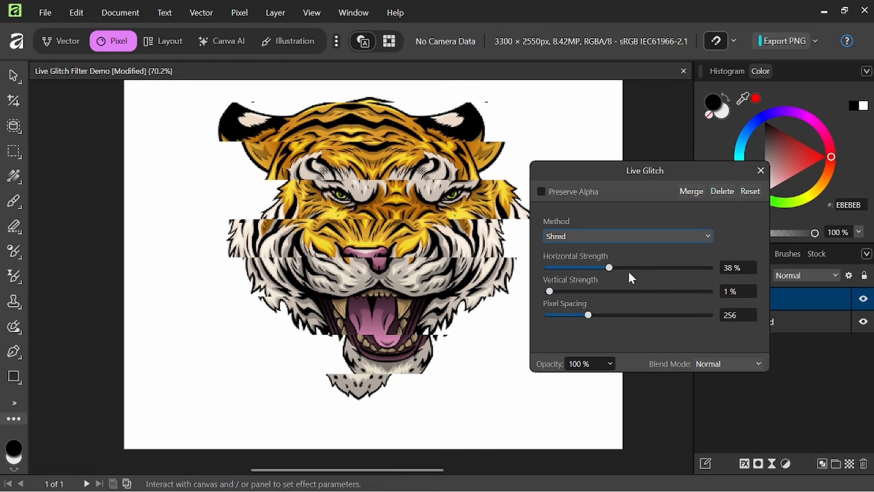
mouse_move(608, 268)
left_mouse_down()
mouse_move(673, 270)
mouse_move(550, 268)
mouse_move(596, 269)
left_mouse_up()
mouse_move(550, 292)
left_mouse_down()
mouse_move(610, 291)
mouse_move(548, 292)
left_mouse_up()
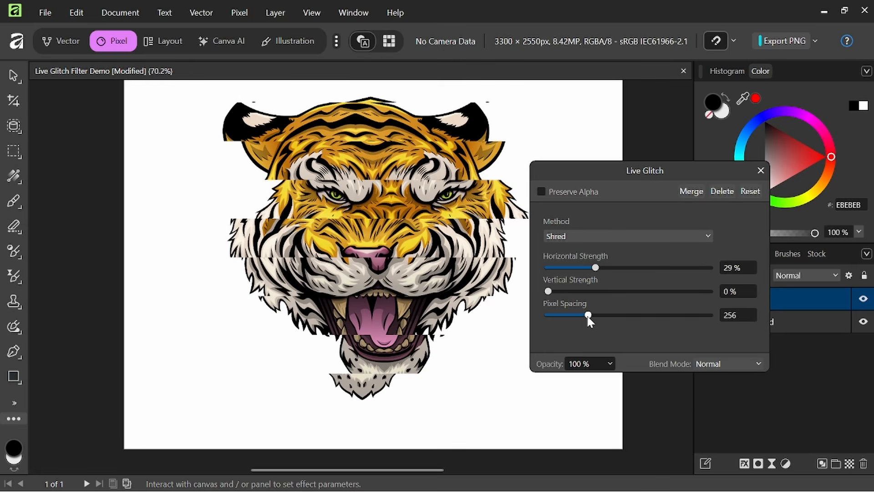
mouse_move(589, 315)
left_mouse_down()
mouse_move(611, 315)
mouse_move(598, 315)
left_mouse_up()
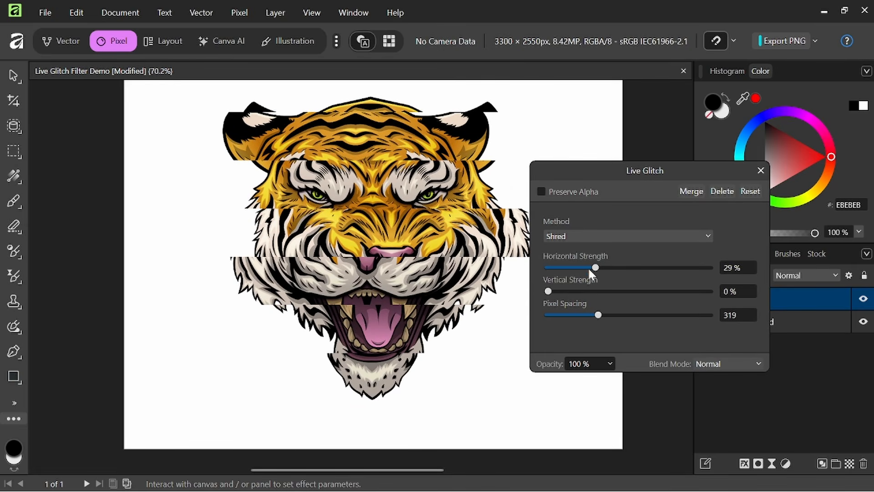
left_click_drag(592, 267, 548, 268)
Try the Sawtooth (Color) glitch method by varying its strength, and bring the strength back to 0%.
left_click(613, 237)
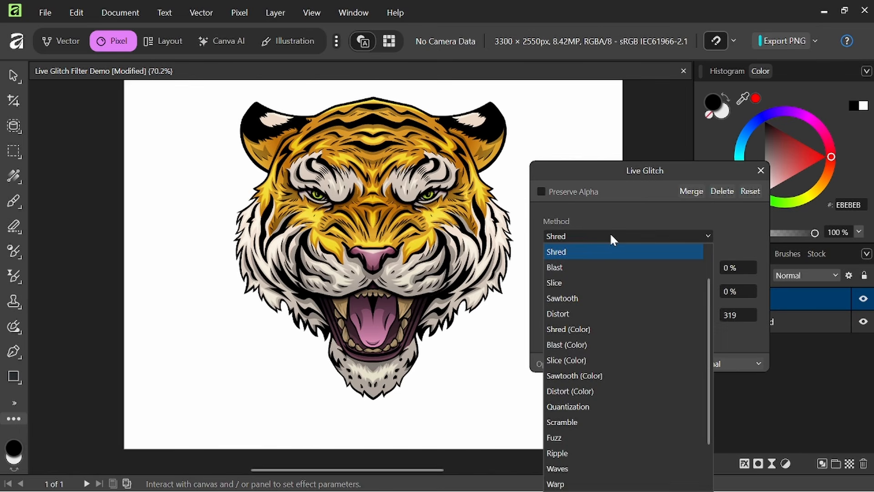
left_click(586, 375)
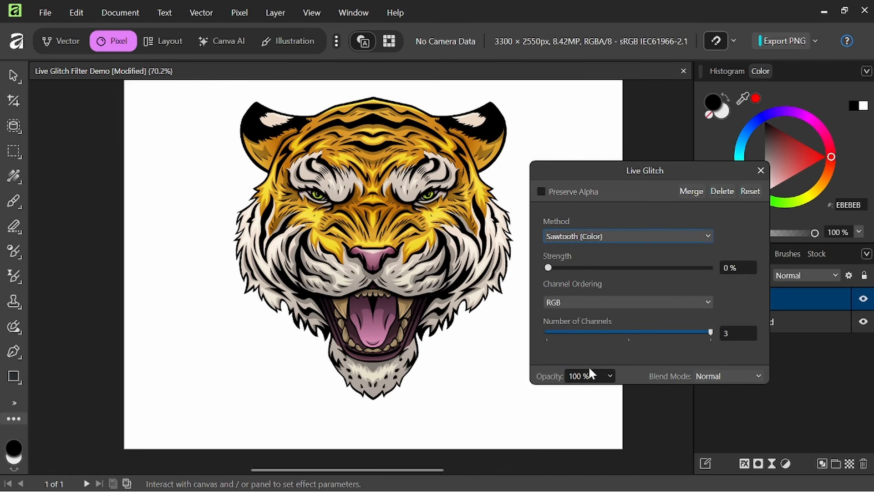
mouse_move(557, 269)
left_mouse_down()
mouse_move(577, 270)
mouse_move(546, 270)
left_mouse_up()
Try the Scramble glitch method at 3% strength and return the strength to 0%.
left_click(575, 236)
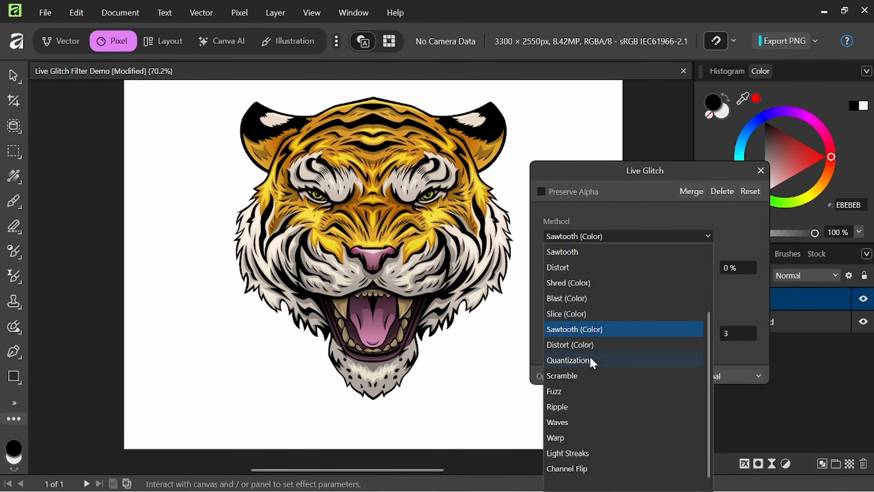
left_click(572, 375)
mouse_move(548, 269)
left_mouse_down()
mouse_move(563, 268)
mouse_move(554, 270)
left_mouse_up()
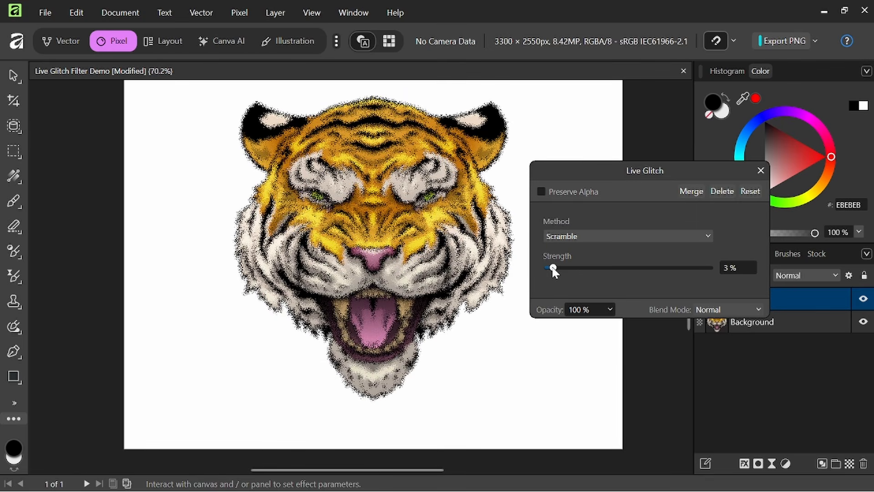
left_click_drag(553, 268, 540, 264)
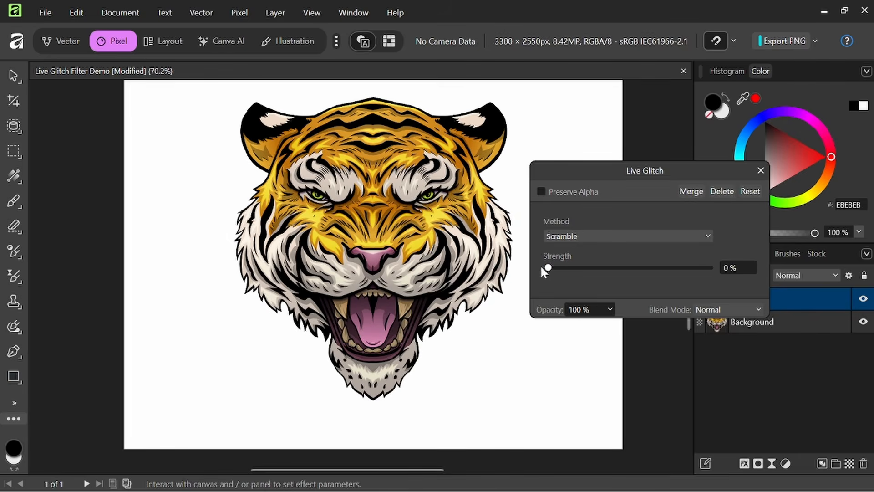
Switch the glitch method to Warp and increase its horizontal strength.
left_click(579, 236)
left_click(596, 437)
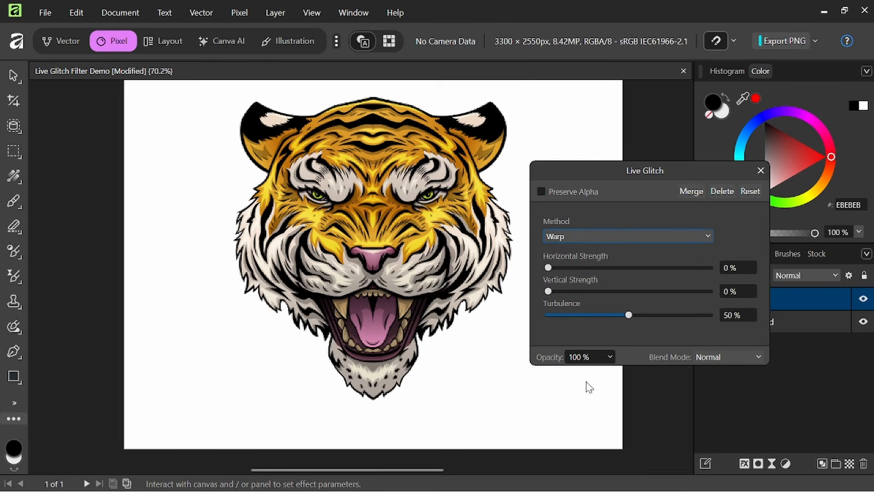
left_click_drag(548, 268, 594, 269)
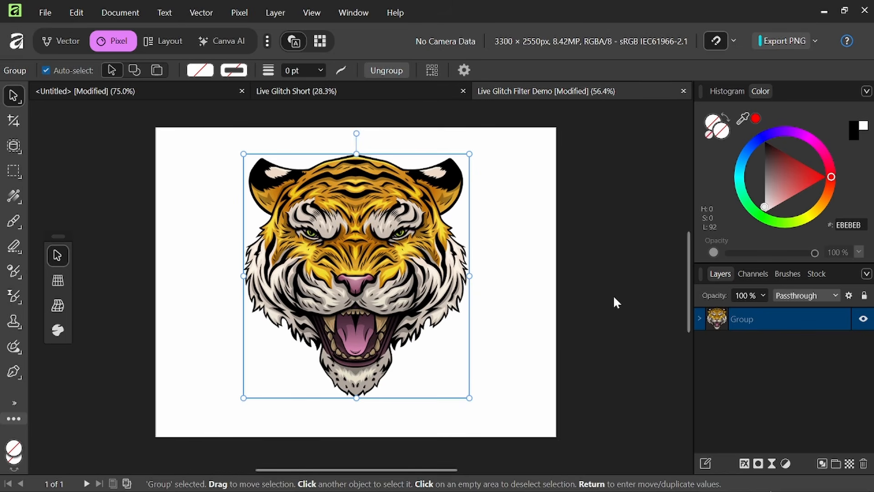
Add a live Glitch filter to the tiger group using the Blast (Color) method at 36% horizontal strength.
left_click(771, 463)
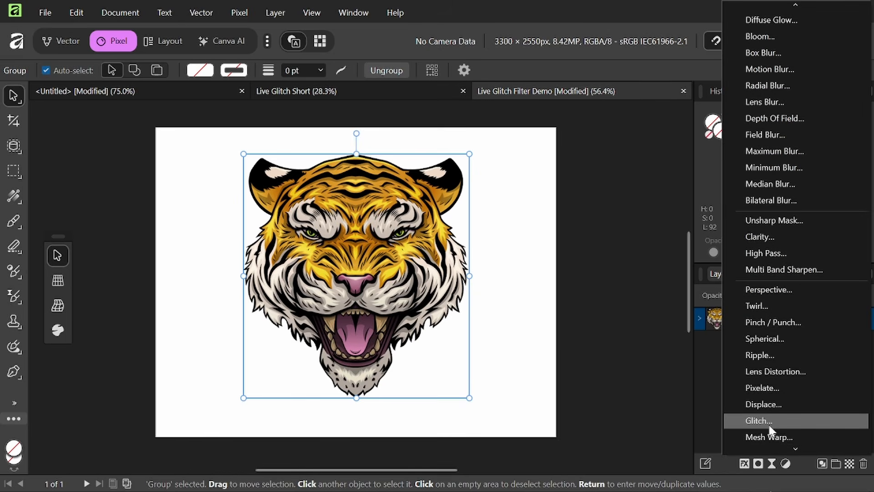
left_click(770, 426)
left_click(529, 276)
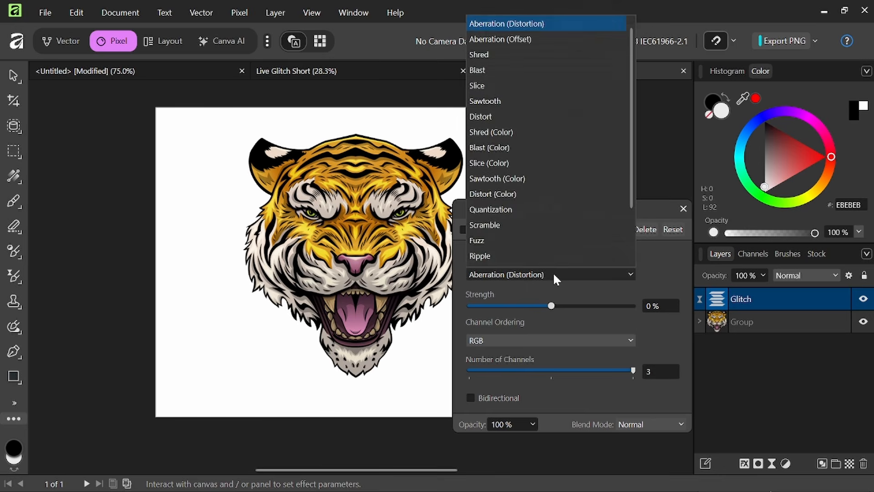
scroll(529, 218, "down", 2)
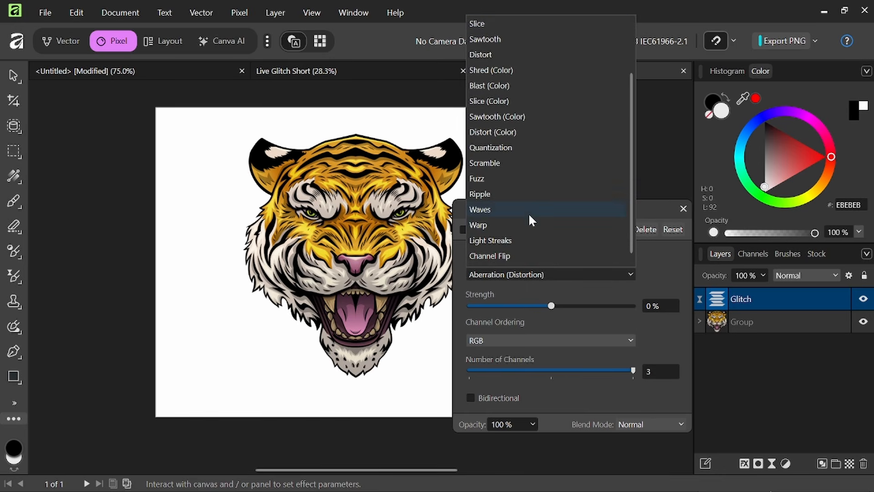
left_click(497, 86)
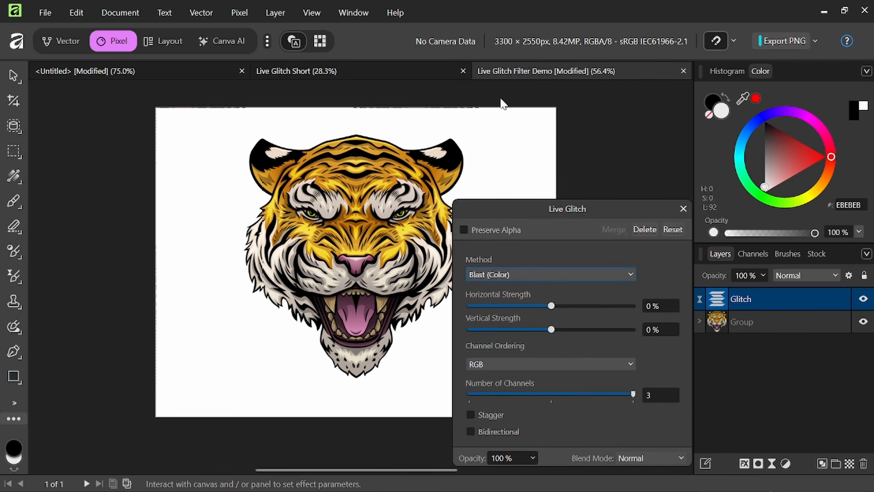
left_click_drag(553, 307, 580, 307)
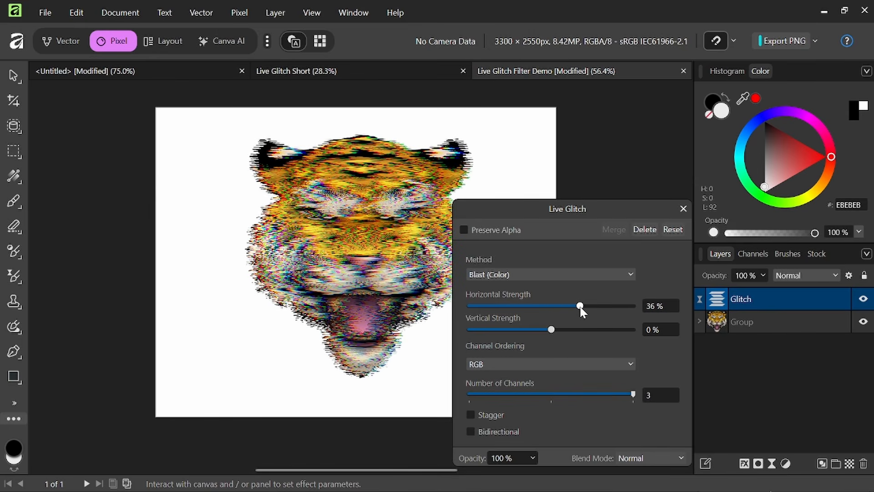
left_click(682, 209)
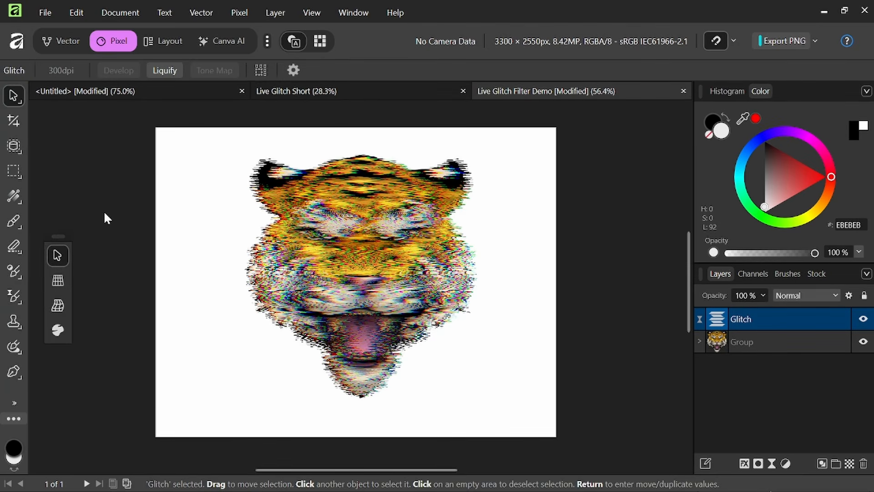
Erase the glitch effect from the tiger's ear toward its forehead on the Glitch layer, using the Erase Brush at 24% flow.
left_click(15, 245)
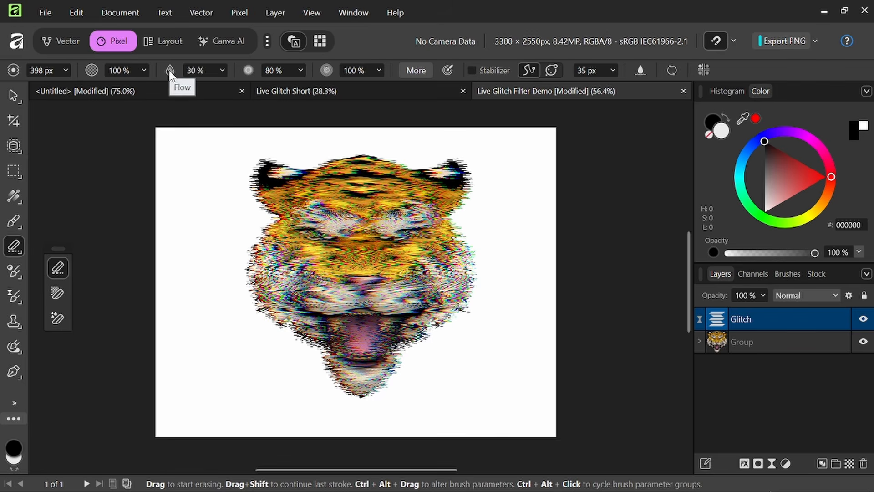
left_click(223, 71)
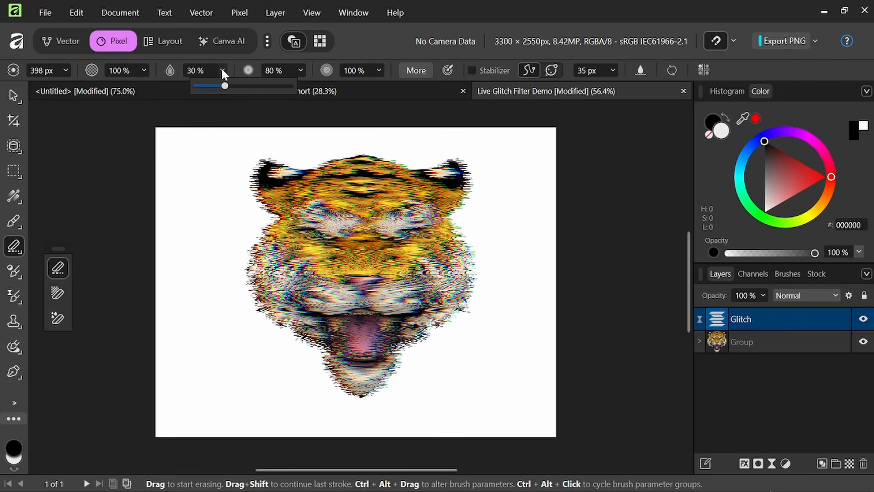
mouse_move(227, 89)
left_mouse_down()
mouse_move(300, 89)
mouse_move(223, 88)
left_mouse_up()
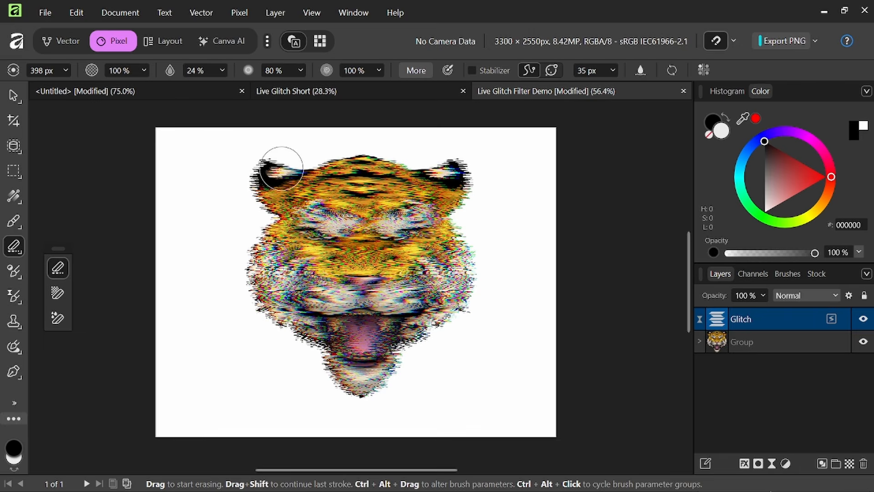
mouse_move(280, 162)
left_mouse_down()
mouse_move(270, 179)
mouse_move(278, 223)
mouse_move(265, 256)
mouse_move(261, 170)
mouse_move(254, 254)
mouse_move(286, 316)
mouse_move(264, 310)
mouse_move(299, 319)
mouse_move(307, 218)
mouse_move(362, 243)
mouse_move(319, 274)
mouse_move(364, 280)
mouse_move(372, 241)
mouse_move(394, 234)
mouse_move(349, 229)
mouse_move(322, 198)
mouse_move(351, 211)
mouse_move(319, 199)
mouse_move(297, 217)
mouse_move(280, 288)
mouse_move(332, 314)
mouse_move(333, 331)
mouse_move(346, 336)
mouse_move(345, 310)
mouse_move(358, 295)
mouse_move(338, 323)
mouse_move(348, 349)
mouse_move(354, 231)
left_mouse_up()
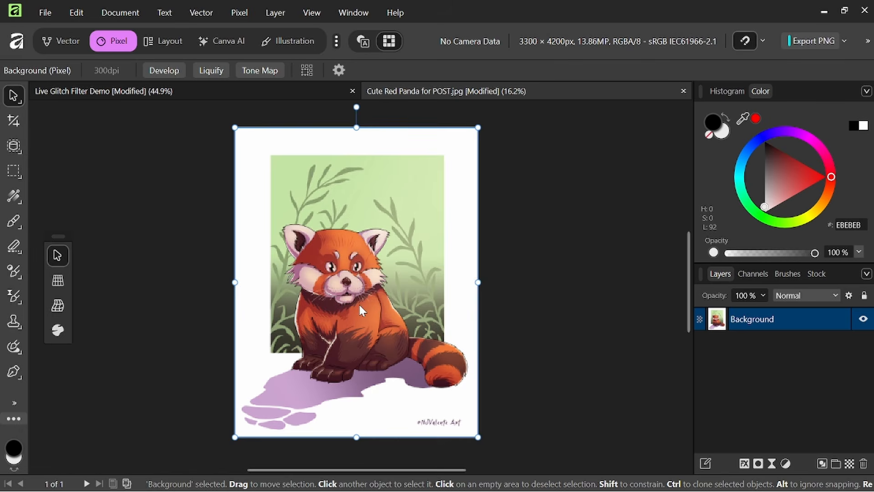
Switch the red panda document's canvas out of pixel view mode.
scroll(372, 303, "up", 3)
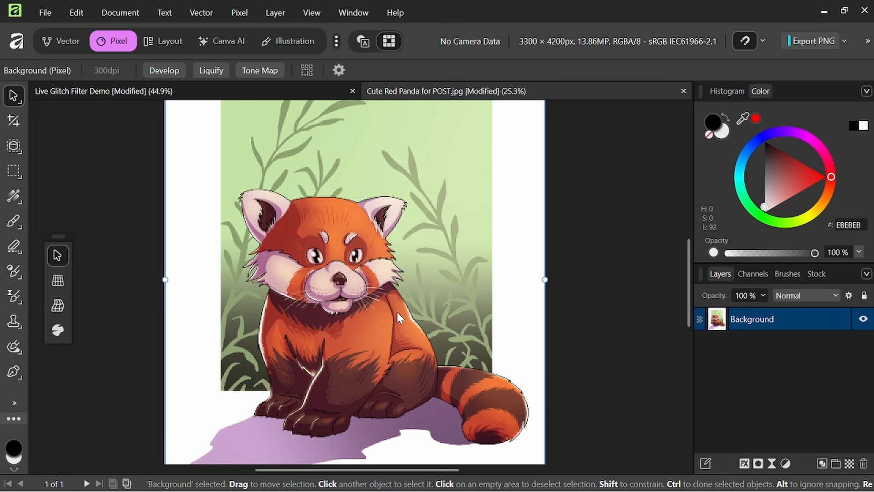
scroll(397, 311, "down", 1)
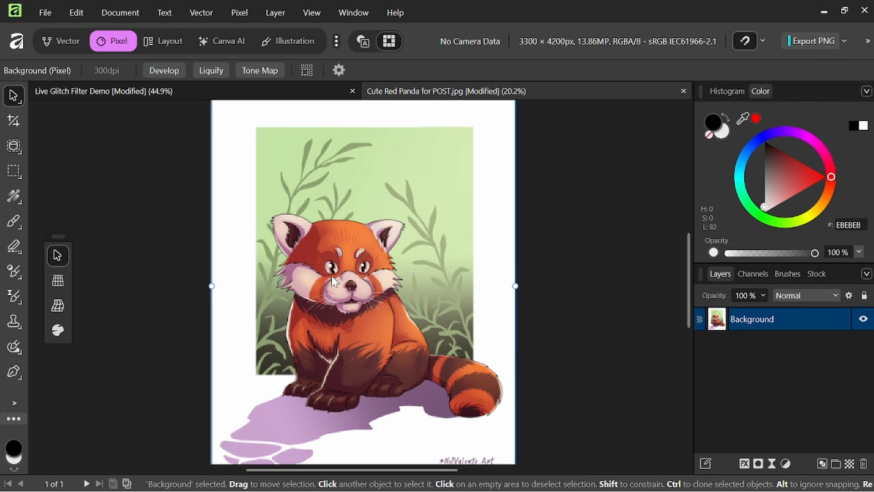
scroll(399, 235, "down", 1)
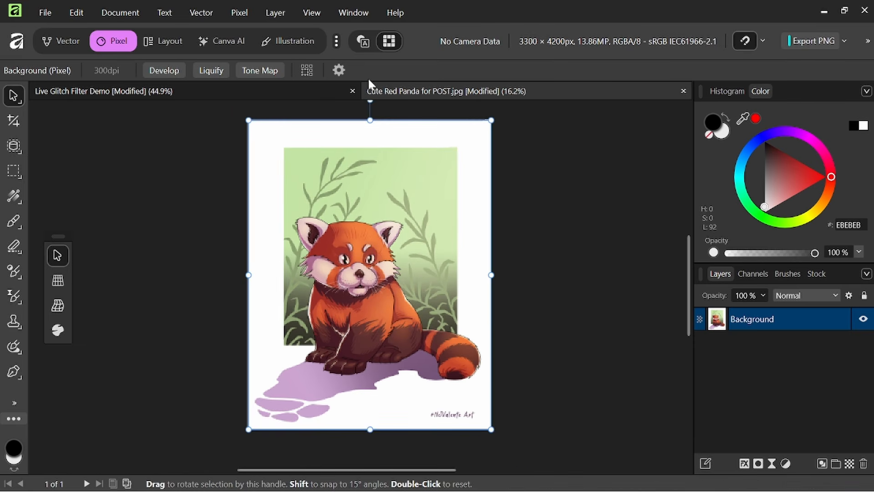
left_click(391, 46)
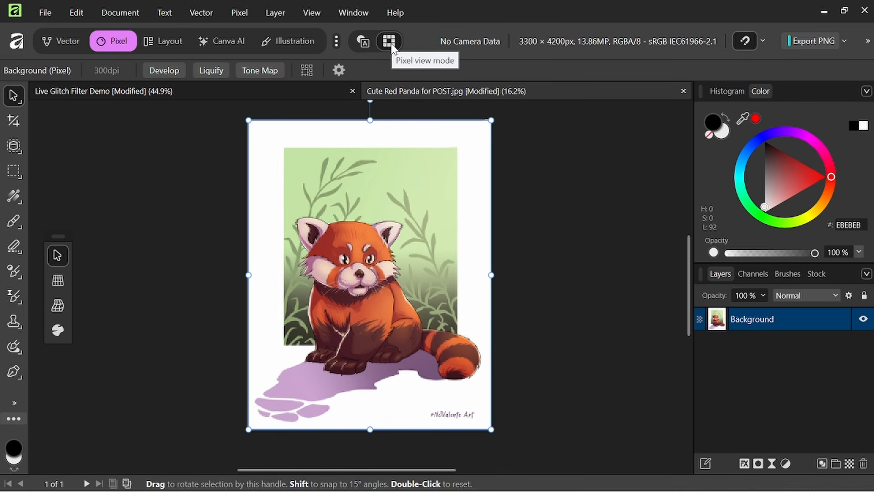
left_click(362, 41)
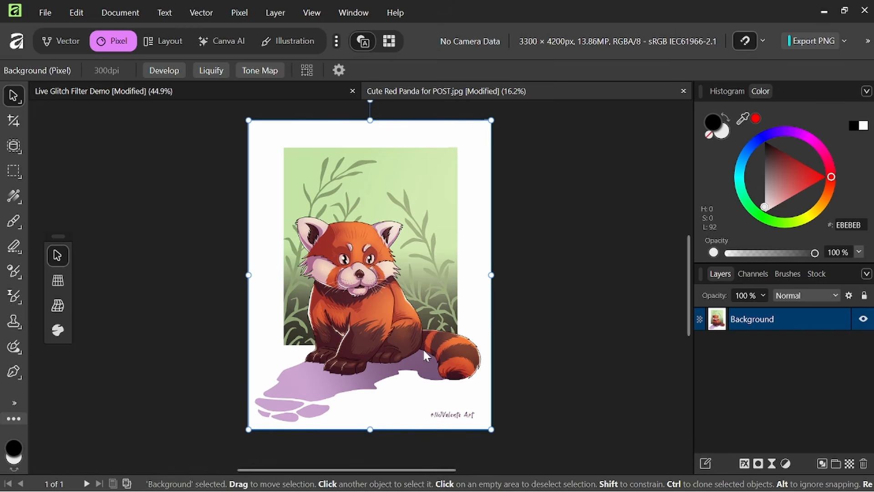
scroll(392, 305, "up", 1)
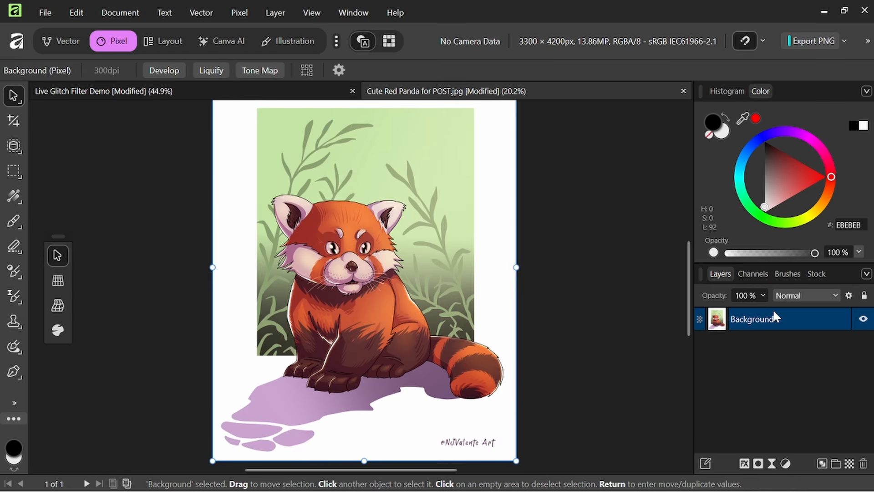
Add a live Glitch filter to the red panda Background layer using the Light Streaks method.
left_click(773, 462)
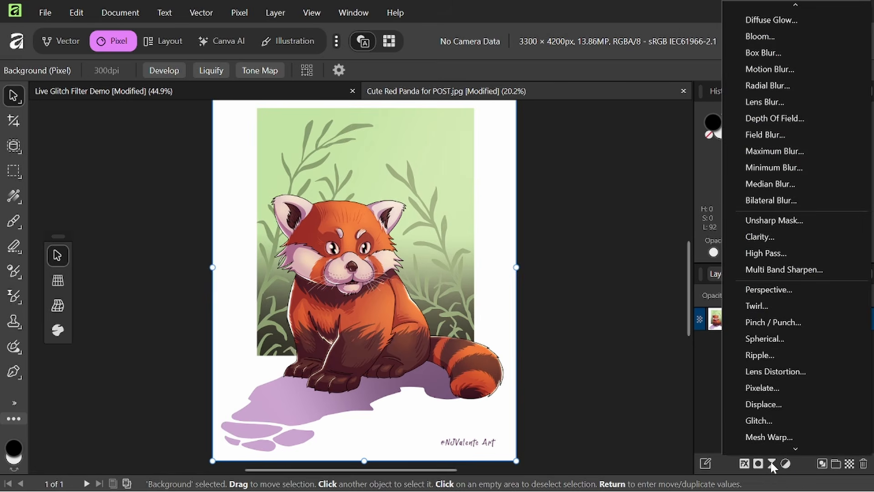
left_click(759, 421)
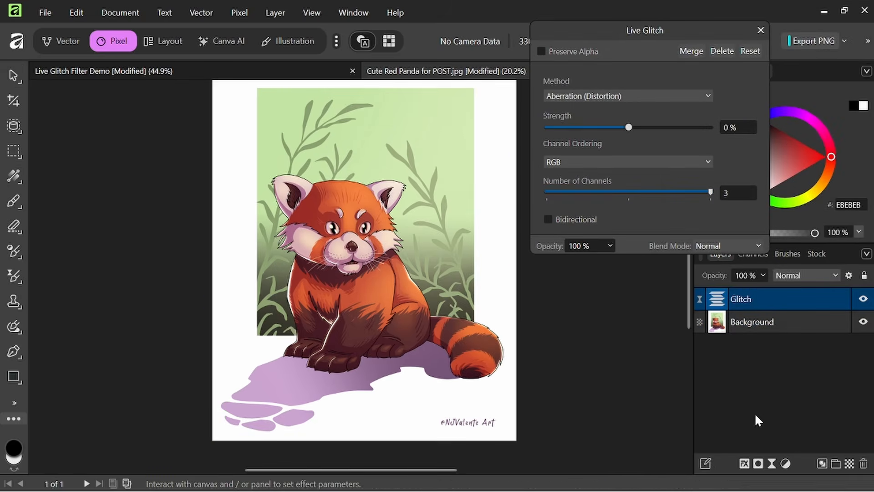
left_click(636, 97)
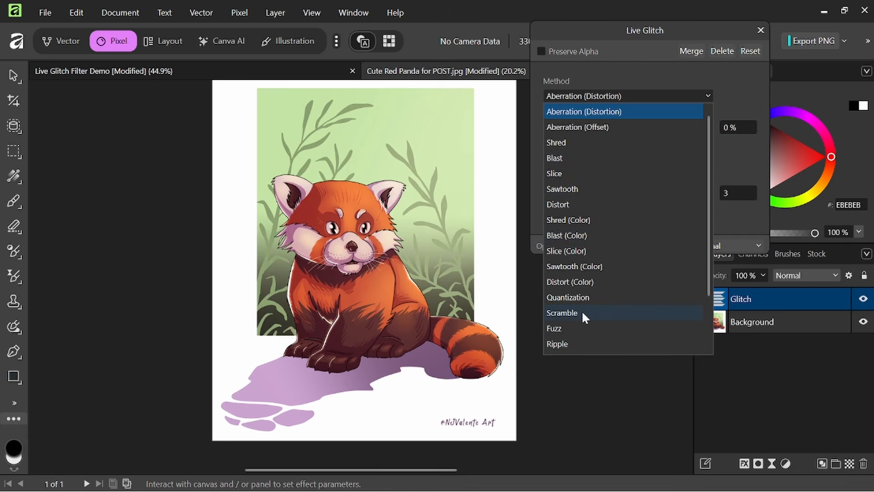
scroll(587, 305, "down", 2)
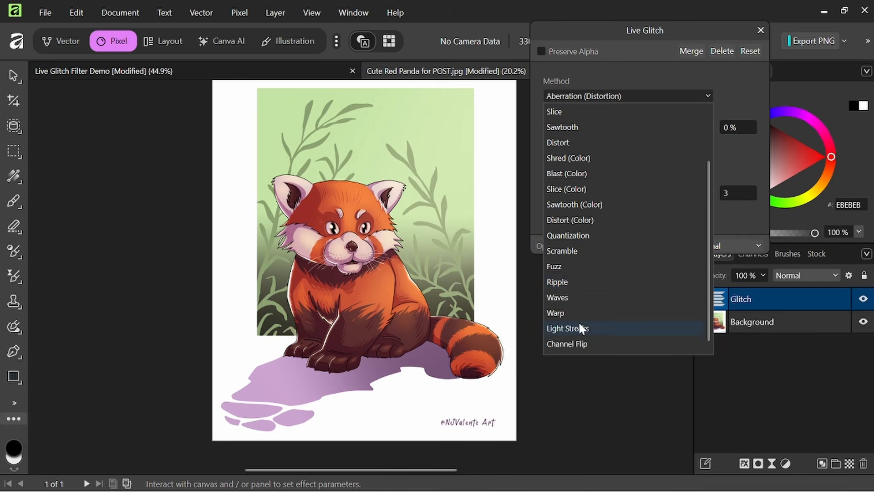
left_click(580, 326)
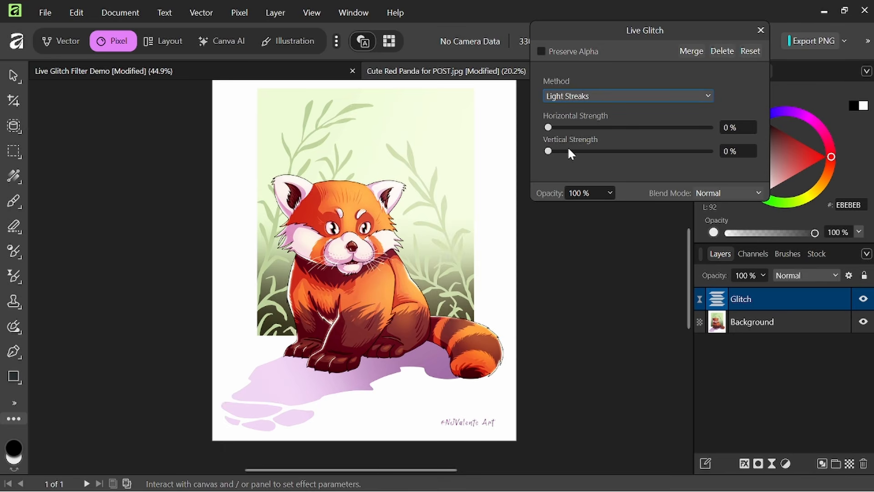
Set the Light Streaks filter's horizontal strength to 15% and its opacity to 36%, and close its settings.
left_click_drag(548, 127, 573, 128)
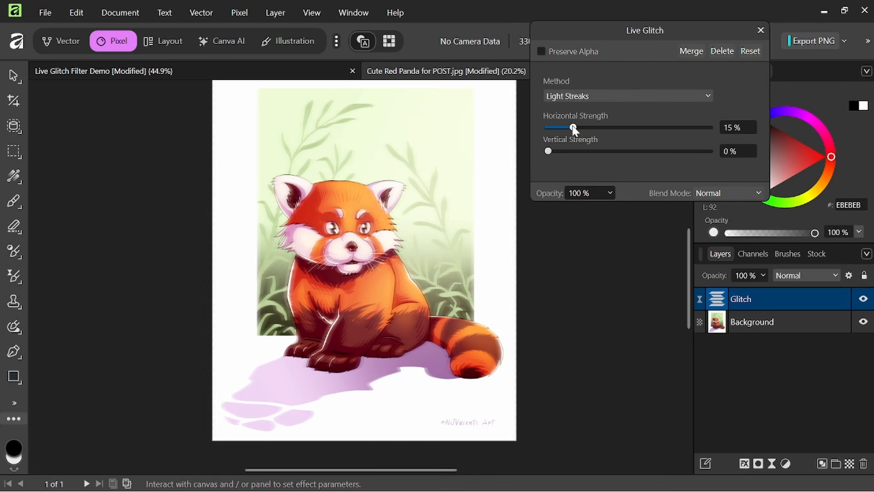
left_click(610, 193)
left_click_drag(611, 208, 563, 209)
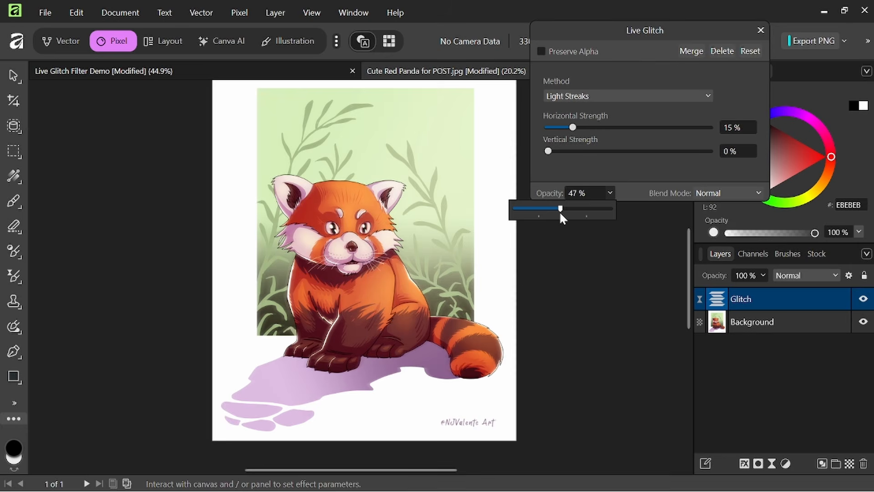
mouse_move(555, 212)
left_mouse_down()
mouse_move(562, 212)
mouse_move(549, 212)
left_mouse_up()
left_click(761, 28)
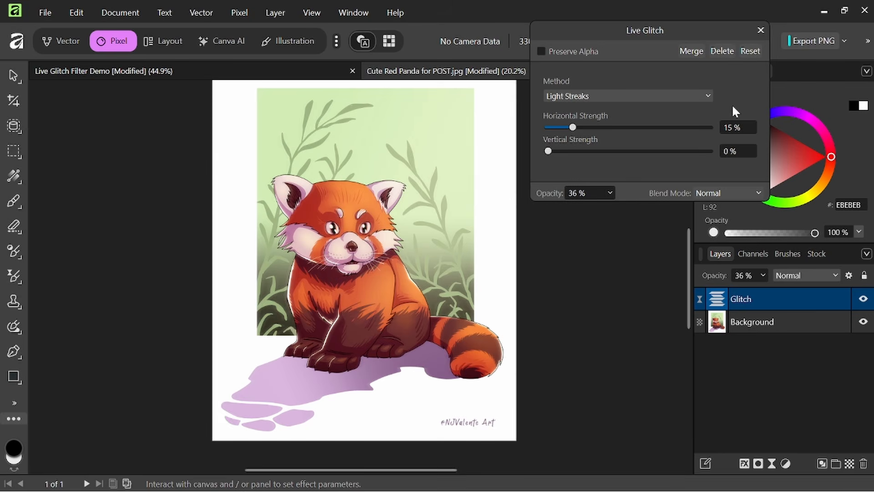
left_click(761, 30)
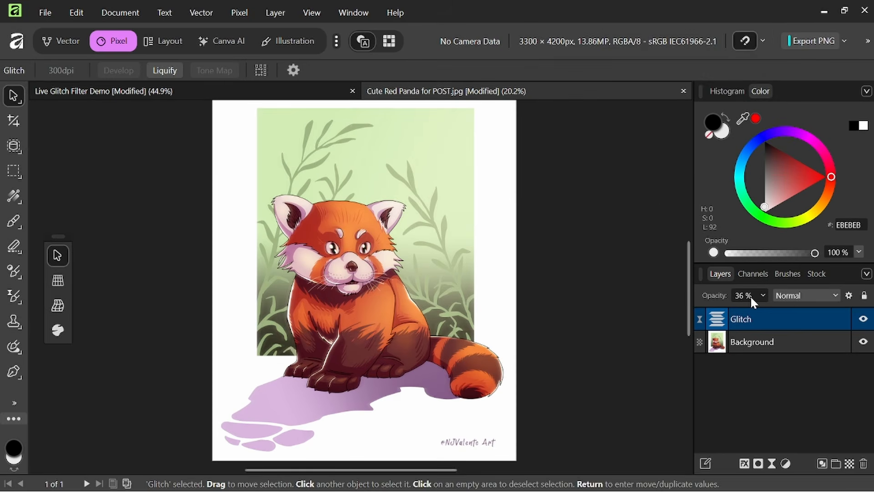
Toggle the Glitch layer's visibility repeatedly to compare the red panda with and without the light streaks.
left_click(865, 320)
left_click(865, 320)
left_click(865, 320)
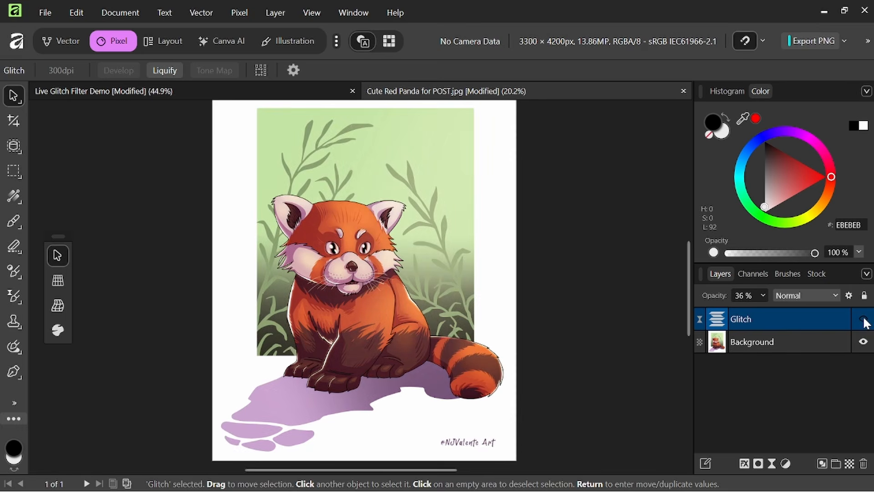
left_click(865, 320)
left_click(865, 320)
left_click(865, 320)
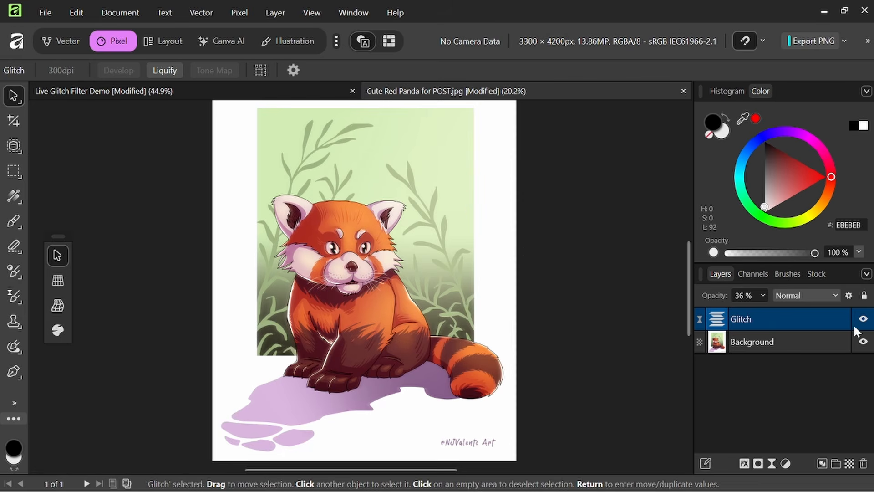
left_click(865, 320)
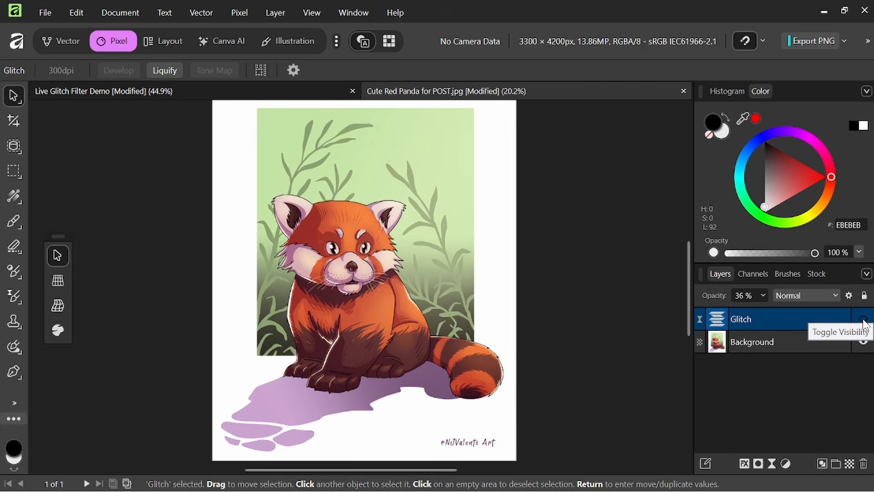
left_click(864, 320)
Delete the Light Streaks Glitch layer and undo the deletion.
left_click(863, 463)
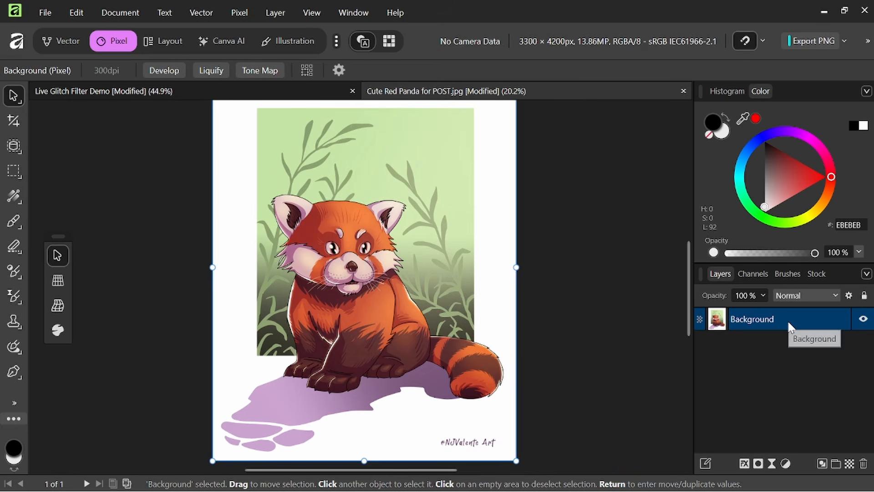
key("ctrl+z")
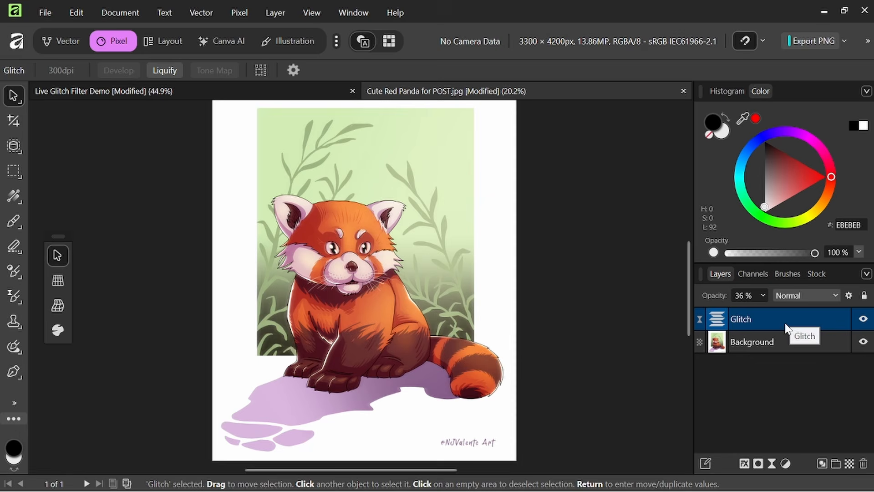
Add a second live Glitch filter to the Background layer using the Aberration (Offset) method.
left_click(758, 343)
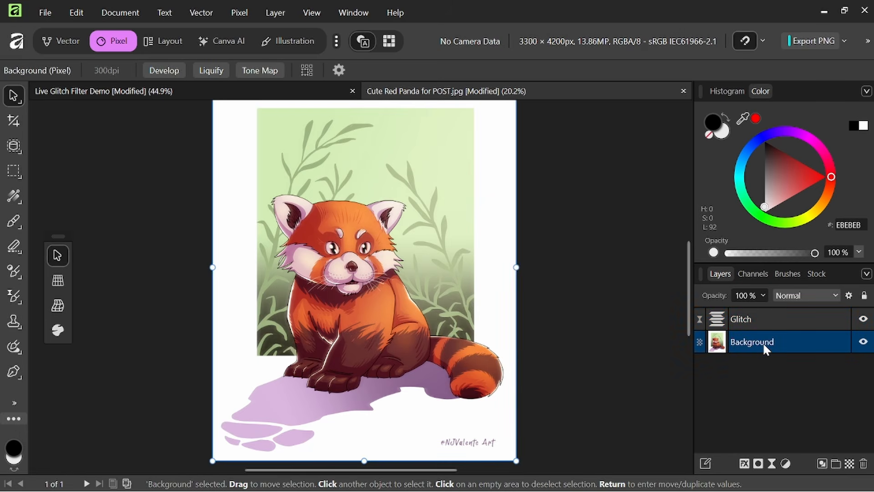
left_click(773, 462)
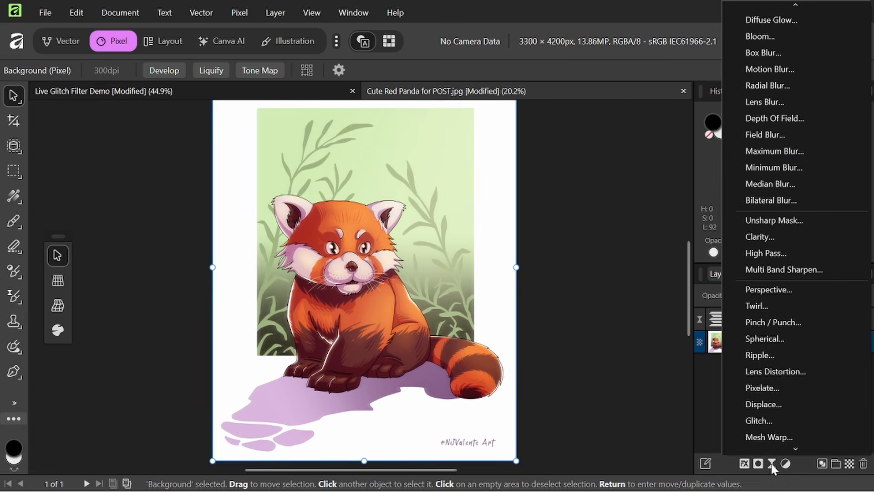
left_click(767, 421)
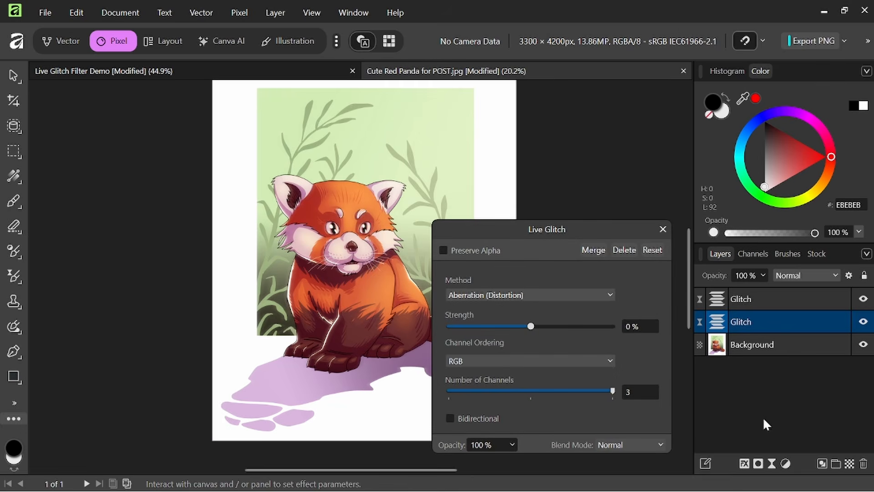
left_click_drag(520, 236, 604, 181)
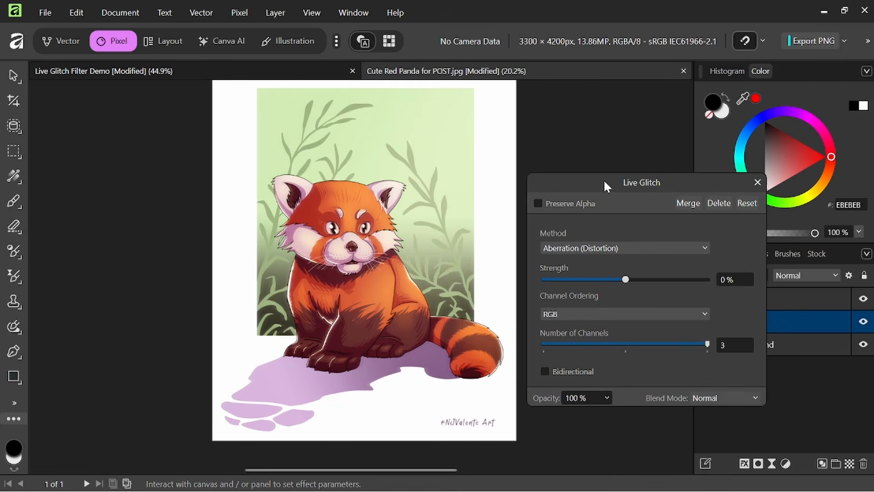
left_click(637, 248)
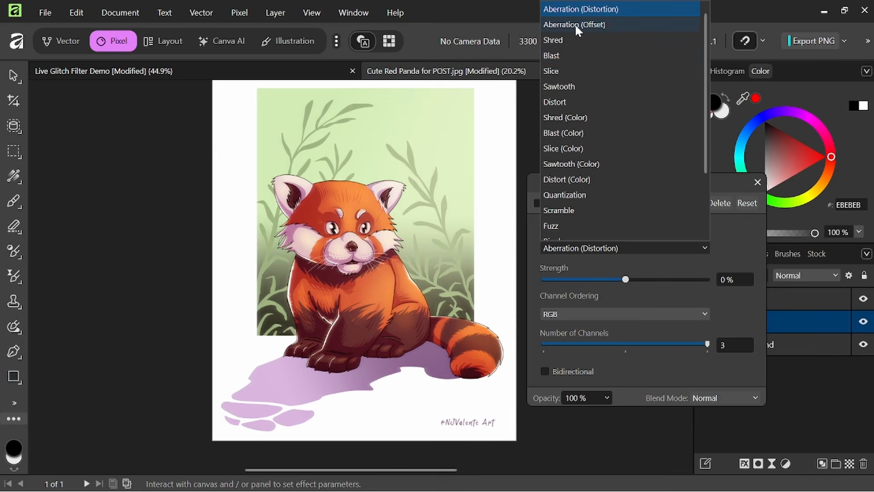
left_click(575, 24)
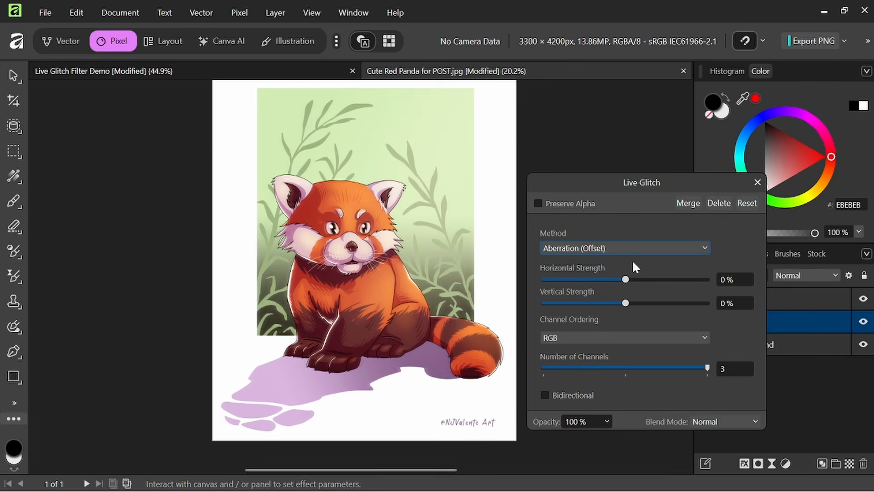
Make the aberration bidirectional with 20% horizontal strength, lower the filter's opacity to 50%, and close its settings.
left_click(545, 396)
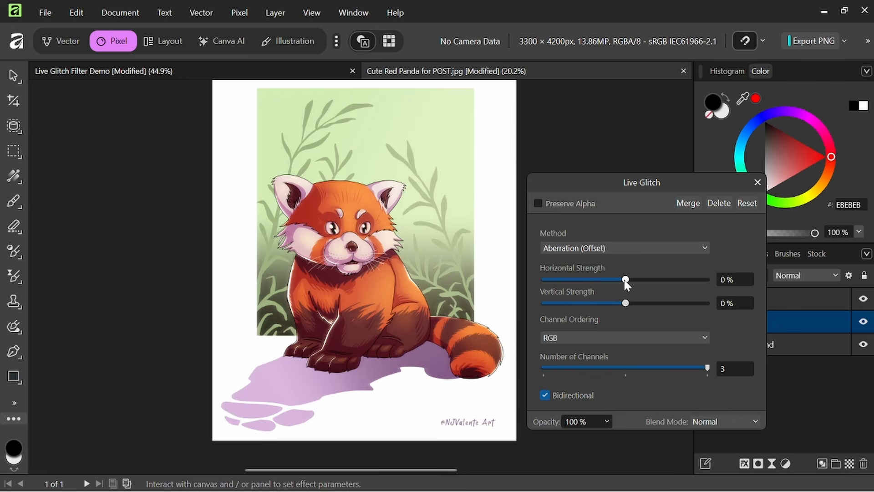
mouse_move(626, 283)
left_mouse_down()
mouse_move(668, 286)
mouse_move(635, 283)
mouse_move(642, 279)
left_mouse_up()
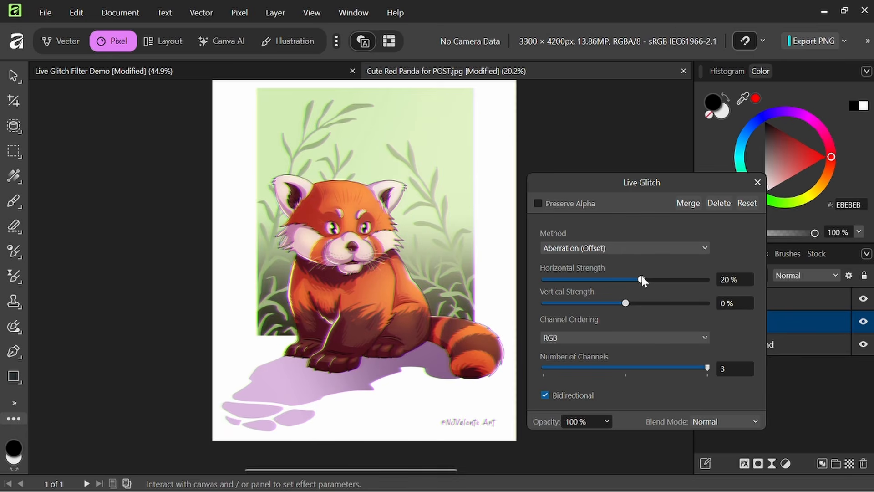
left_click(608, 421)
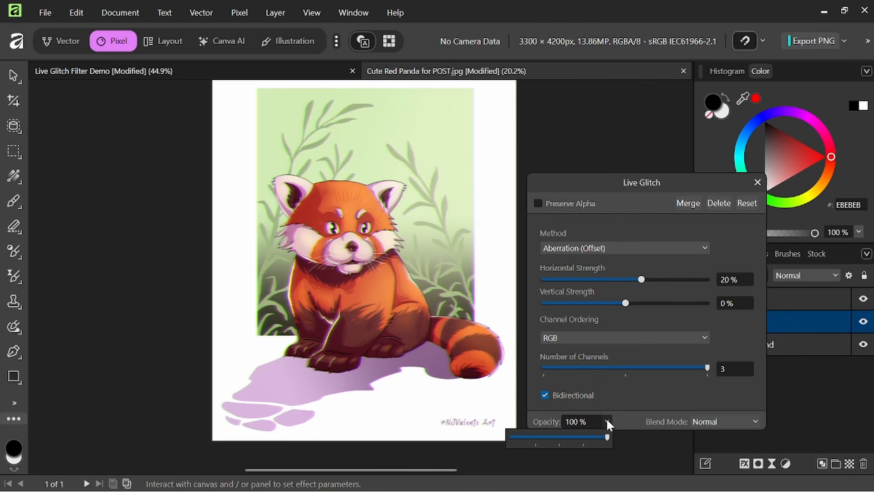
left_click_drag(608, 437, 562, 440)
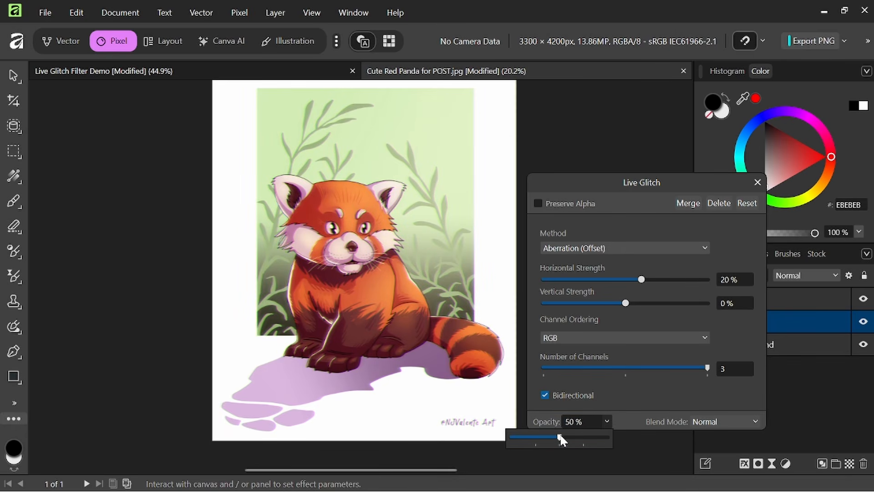
left_click(756, 182)
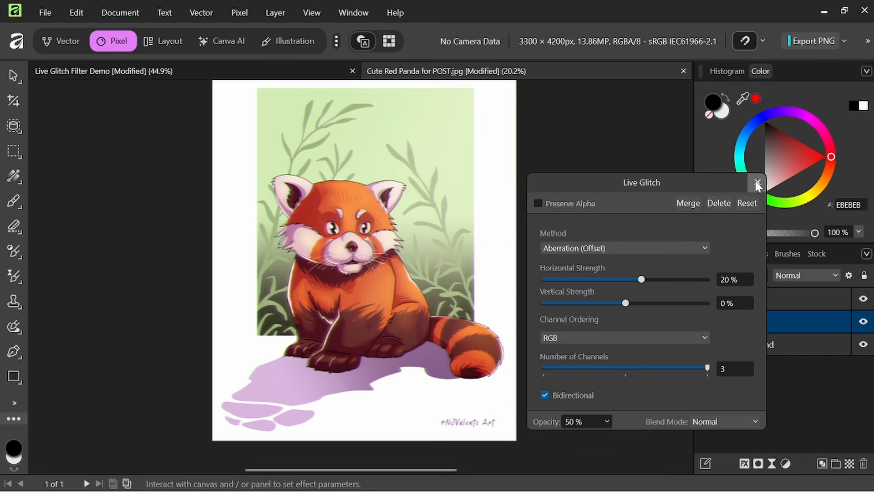
Close the Live Glitch settings and set the Erase Brush flow to 50%.
left_click(758, 180)
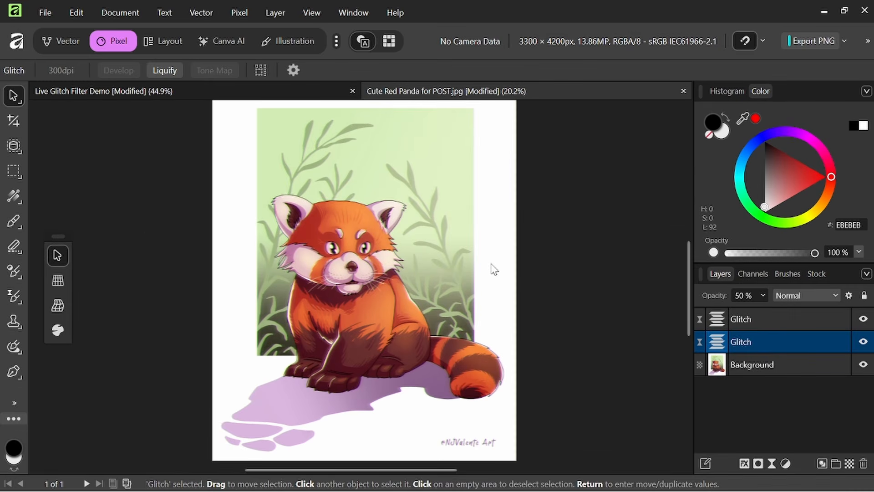
left_click(13, 247)
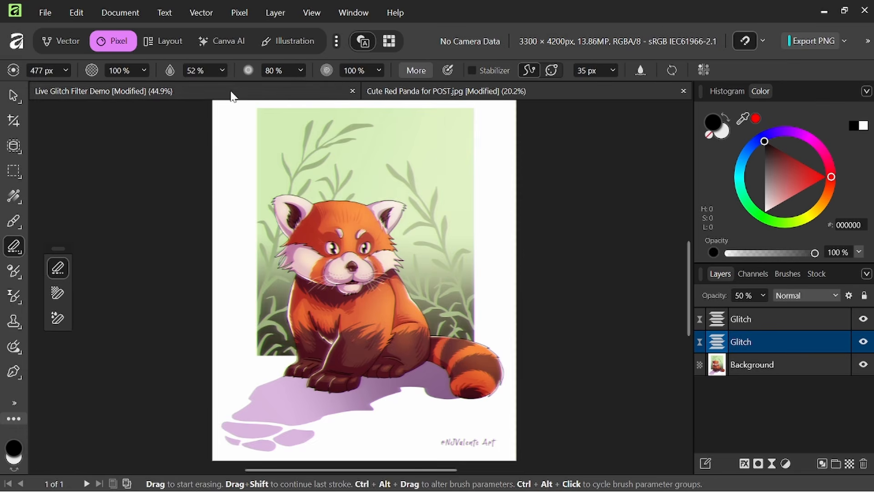
left_click(221, 71)
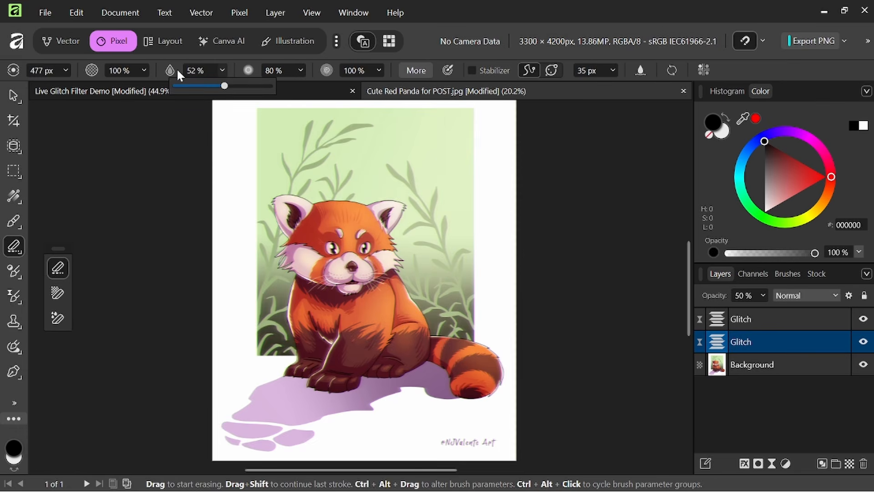
mouse_move(225, 88)
left_mouse_down()
mouse_move(257, 89)
mouse_move(214, 89)
mouse_move(224, 93)
left_mouse_up()
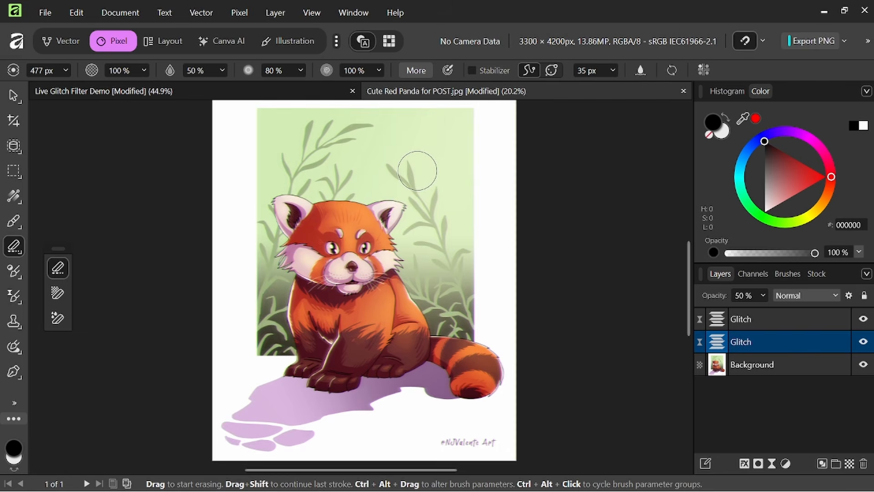
Erase the upper Glitch layer's light streaks over the red panda's face, body and tail and over the signature.
left_click(758, 319)
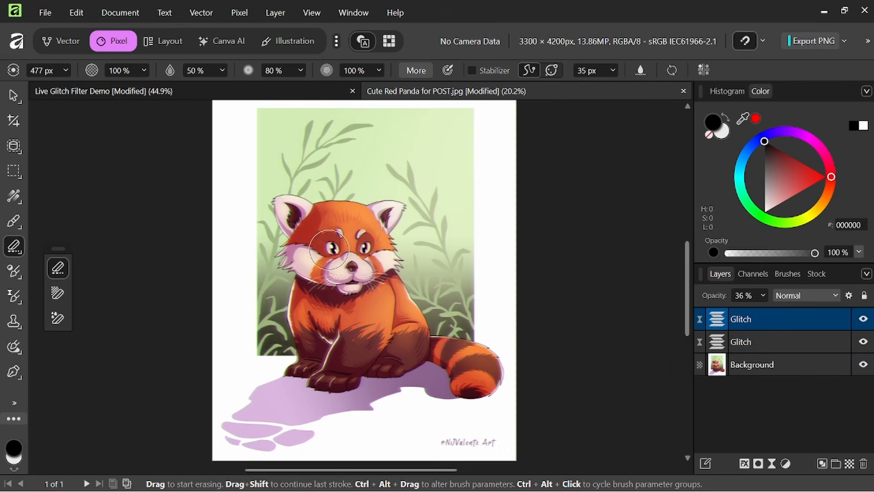
mouse_move(364, 253)
left_mouse_down()
mouse_move(312, 248)
mouse_move(356, 272)
left_mouse_up()
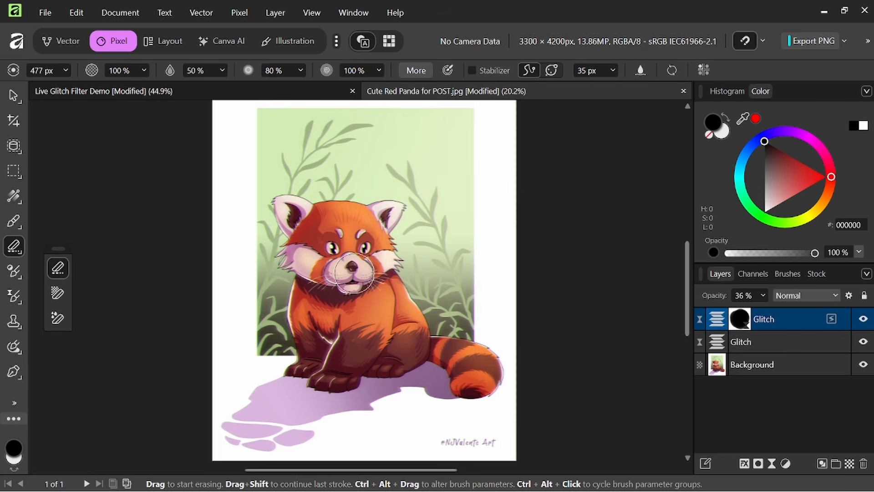
mouse_move(368, 328)
left_mouse_down()
mouse_move(346, 260)
mouse_move(340, 271)
left_mouse_up()
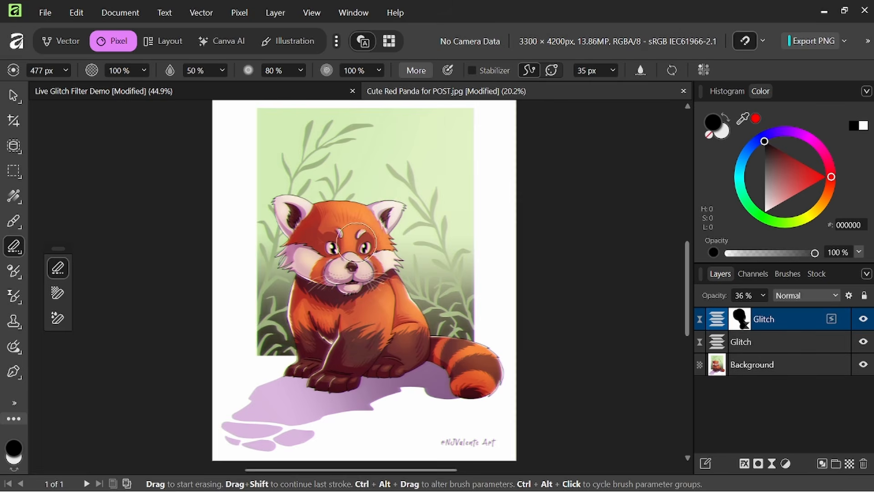
mouse_move(314, 225)
left_mouse_down()
mouse_move(343, 241)
mouse_move(378, 228)
left_mouse_up()
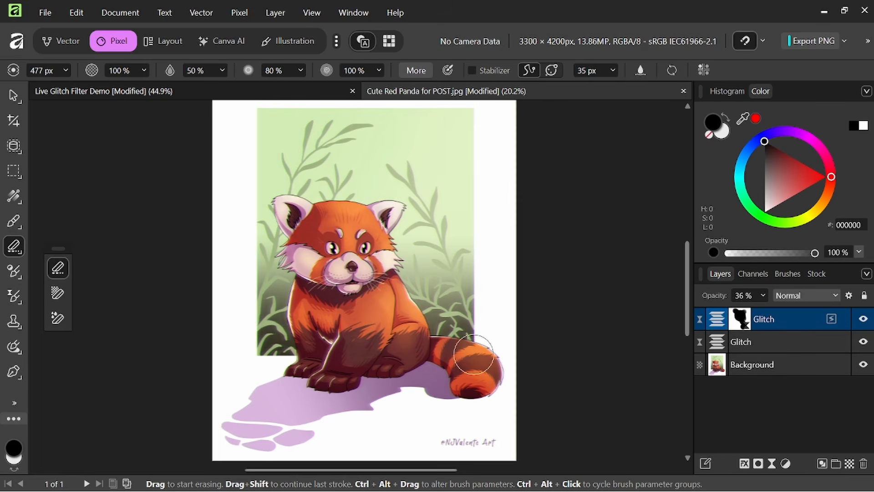
mouse_move(495, 407)
left_mouse_down()
mouse_move(508, 448)
mouse_move(447, 441)
left_mouse_up()
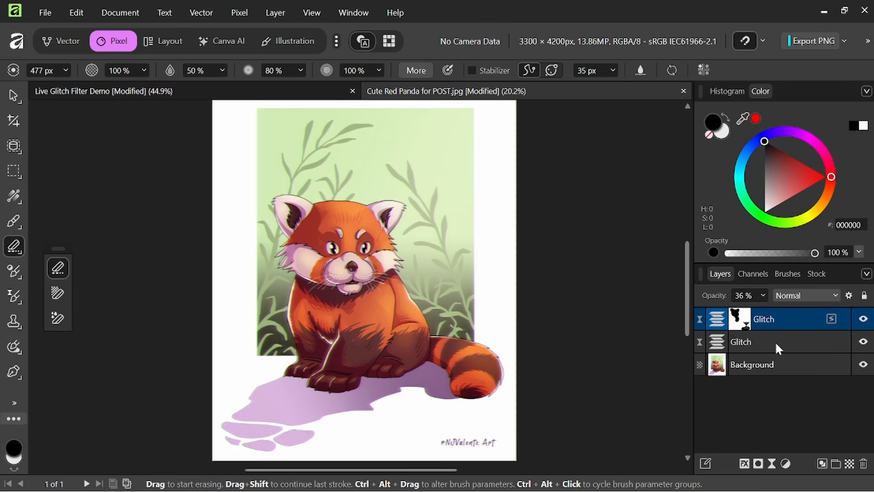
Erase the lower Glitch layer's aberration over the red panda's face and tail and over the signature.
left_click(770, 338)
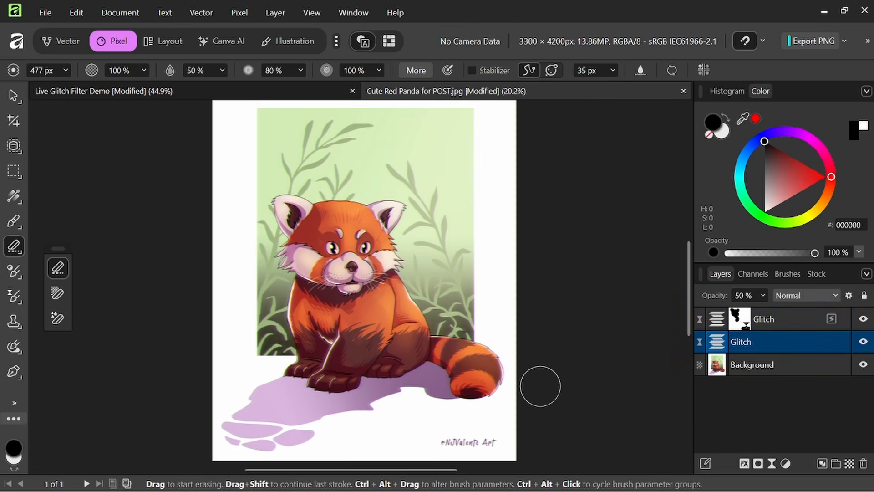
mouse_move(334, 253)
left_mouse_down()
mouse_move(358, 236)
mouse_move(353, 279)
mouse_move(367, 254)
mouse_move(343, 240)
mouse_move(327, 267)
mouse_move(315, 258)
mouse_move(306, 221)
mouse_move(323, 231)
mouse_move(364, 230)
mouse_move(378, 219)
mouse_move(342, 303)
left_mouse_up()
mouse_move(480, 443)
left_mouse_down()
mouse_move(466, 446)
mouse_move(491, 446)
mouse_move(443, 441)
left_mouse_up()
mouse_move(502, 396)
left_mouse_down()
mouse_move(470, 359)
mouse_move(473, 388)
left_mouse_up()
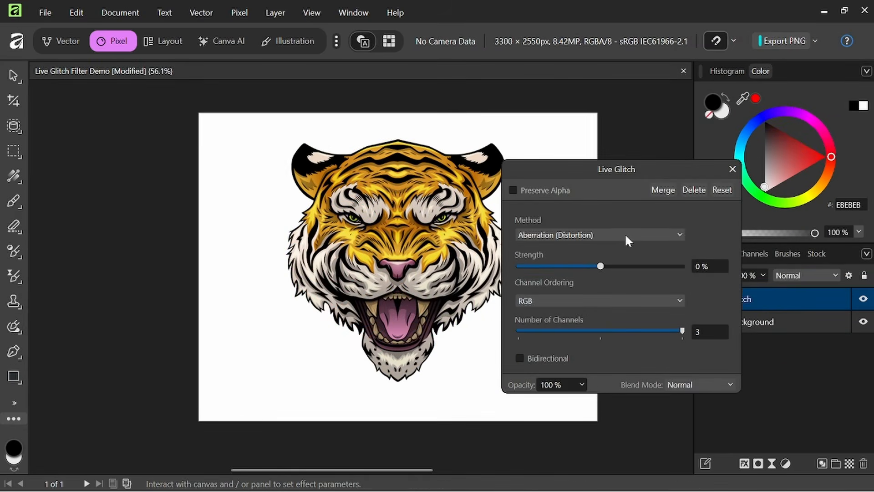
Vary the Aberration (Distortion) strength on the tiger's Glitch filter, then set it to 0%.
left_click_drag(582, 170, 610, 170)
left_click_drag(629, 267, 596, 268)
scroll(489, 286, "up", 2)
scroll(479, 249, "down", 1)
left_click(725, 264)
type("0")
key("Return")
Try other glitch methods on the tiger and vary their slider settings to preview the effects.
left_click(672, 237)
left_click(634, 262)
left_click(629, 236)
left_click(606, 266)
mouse_move(550, 292)
left_mouse_down()
mouse_move(607, 292)
mouse_move(547, 292)
left_mouse_up()
mouse_move(589, 315)
left_mouse_down()
mouse_move(611, 315)
mouse_move(599, 315)
left_mouse_up()
left_click_drag(594, 268, 549, 267)
Switch the tiger's live Glitch filter through further methods, adjusting the strength along the way.
left_click(610, 236)
left_click(588, 365)
left_click(574, 236)
left_click_drag(549, 268, 590, 268)
left_click(587, 237)
left_click(592, 437)
left_click(587, 236)
left_click(565, 310)
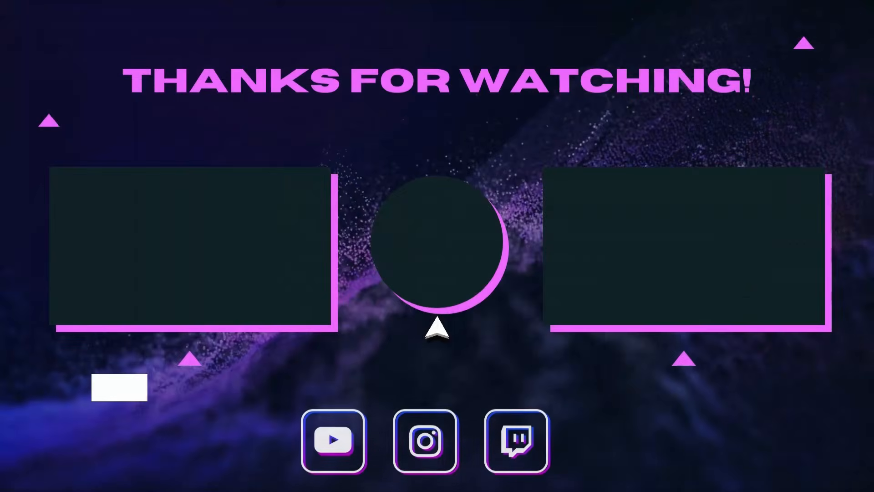